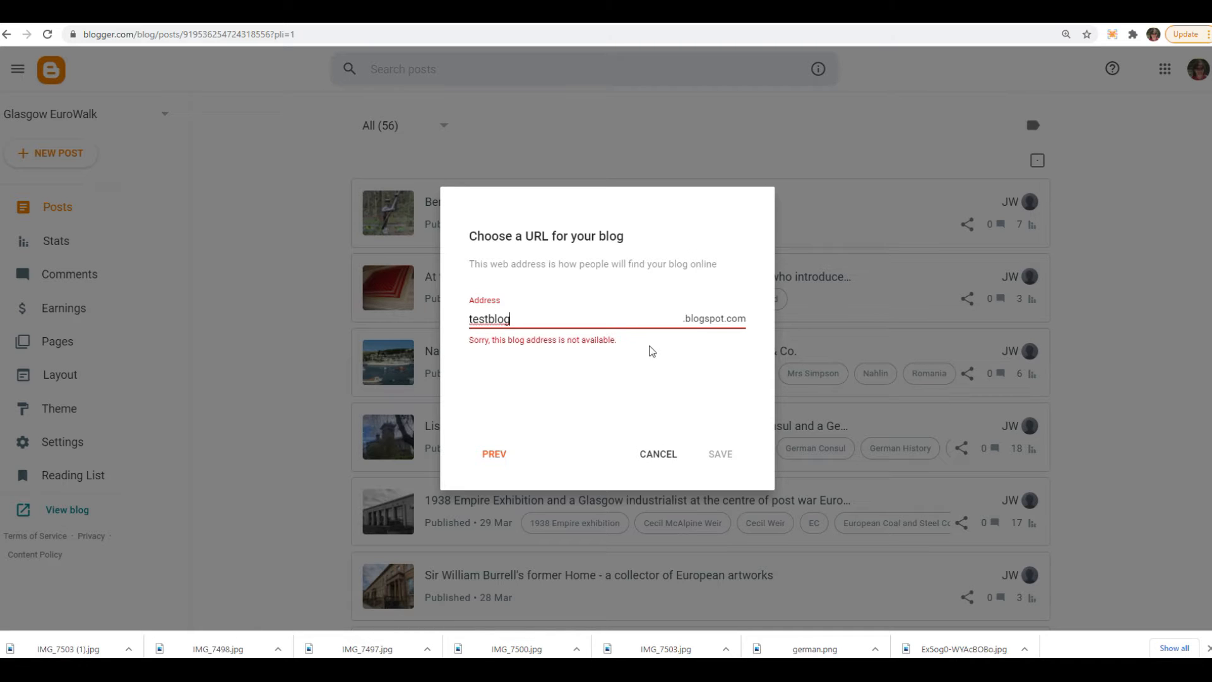
# - Extend the new blog's address to testblog-testing-urg and save the blog
pyautogui.write('esting-urg')
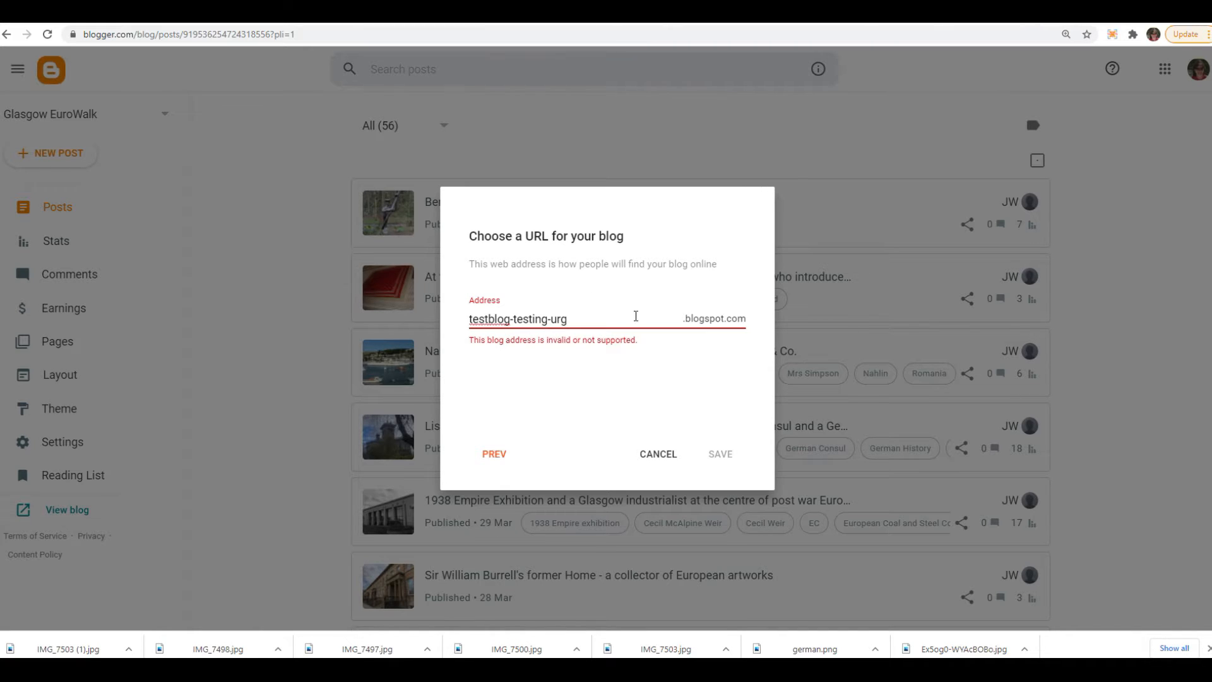
pyautogui.click(713, 455)
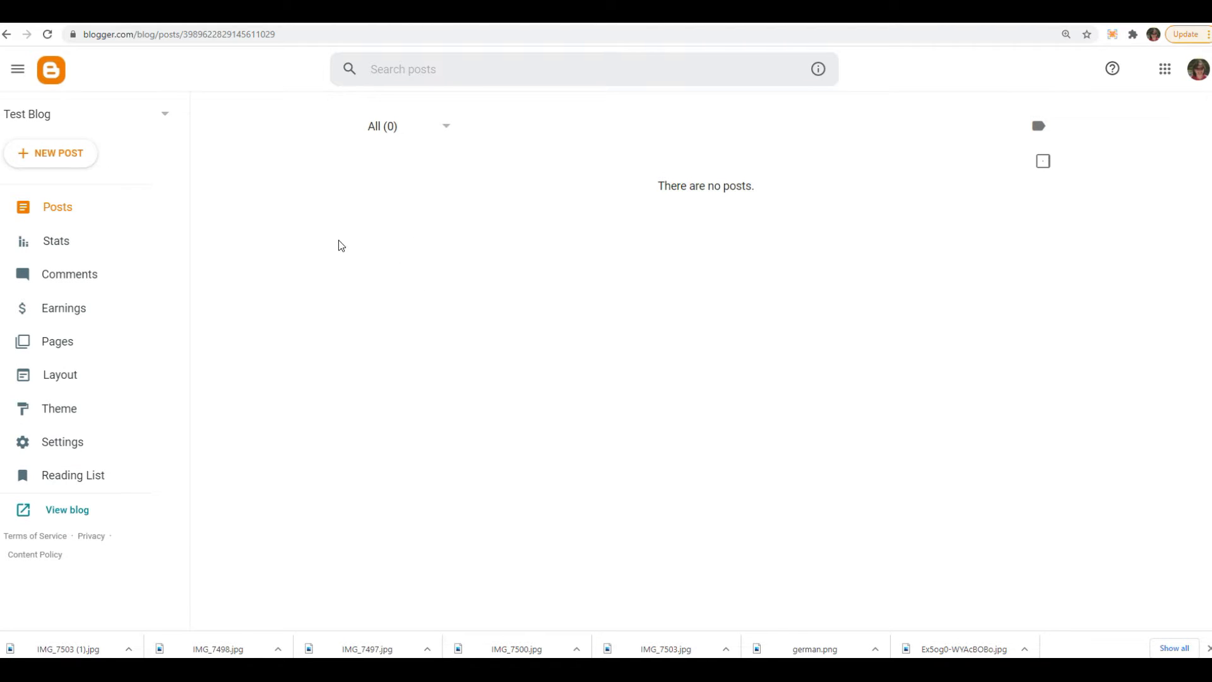
# - Create a new post in Test Blog with the title "This is my first post"
pyautogui.click(62, 213)
pyautogui.click(60, 154)
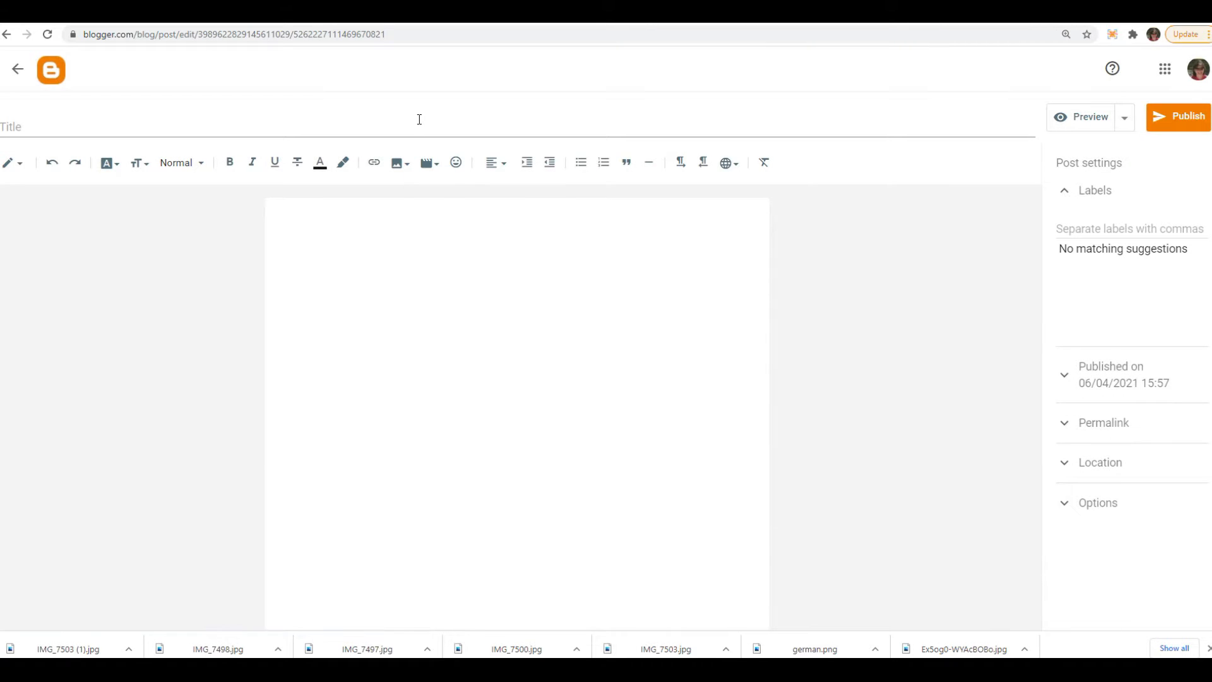
pyautogui.click(415, 116)
pyautogui.write('This is my first post')
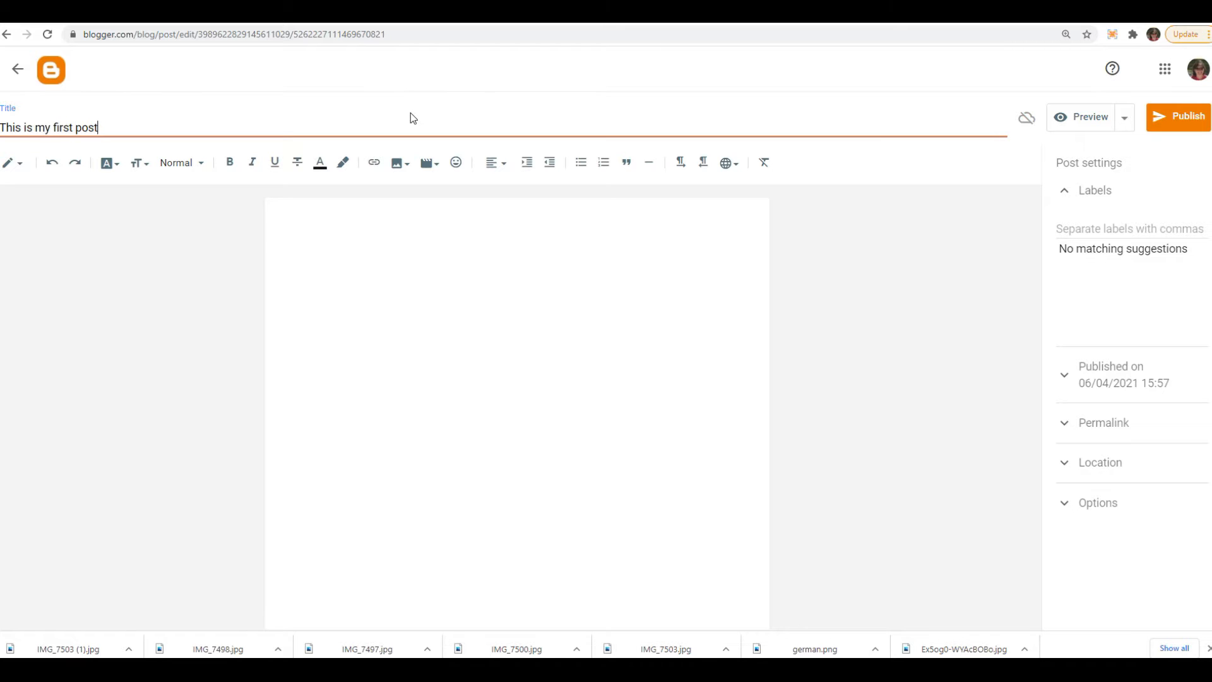
# - Write the post body as three paragraphs: "This is the content of my post and we are writing it here .....", "And more" and "etc"
pyautogui.click(447, 302)
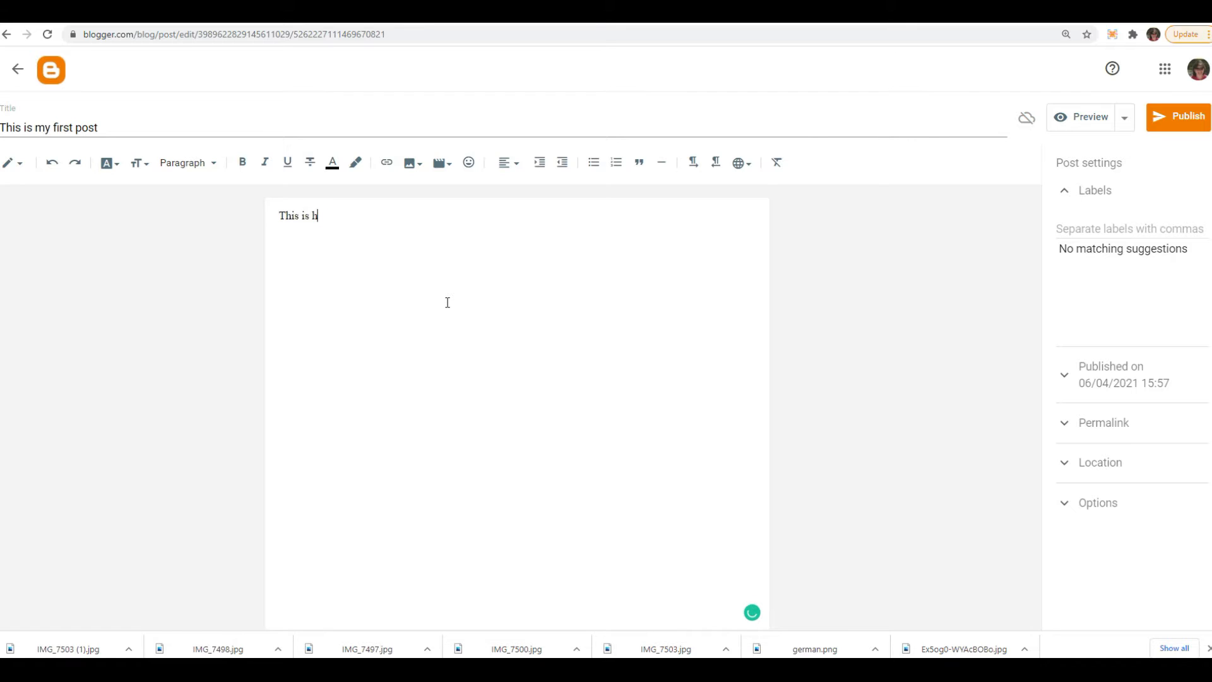
pyautogui.write('This is the content of my post and we are writing it here .....')
pyautogui.press('Return')
pyautogui.write('And more')
pyautogui.press('BackSpace')
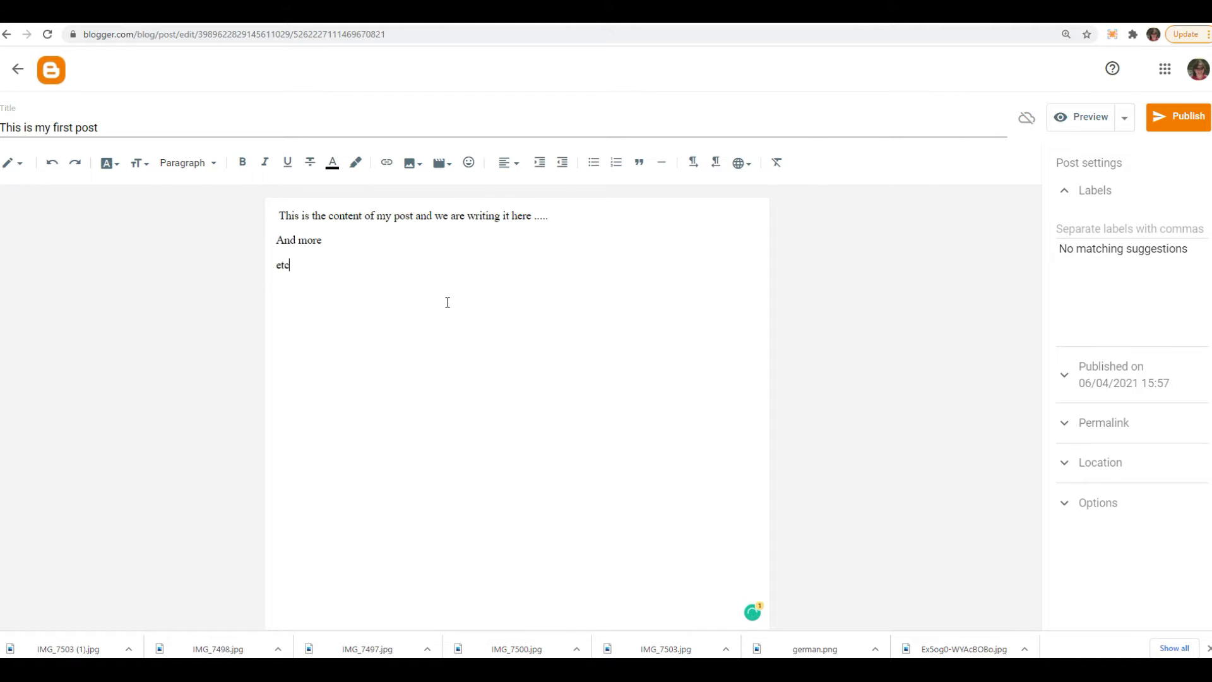
# - Examine the paragraph style, text size and font options for the whole body text, keeping the Paragraph style
pyautogui.moveTo(350, 288); pyautogui.dragTo(276, 215)
pyautogui.click(215, 164)
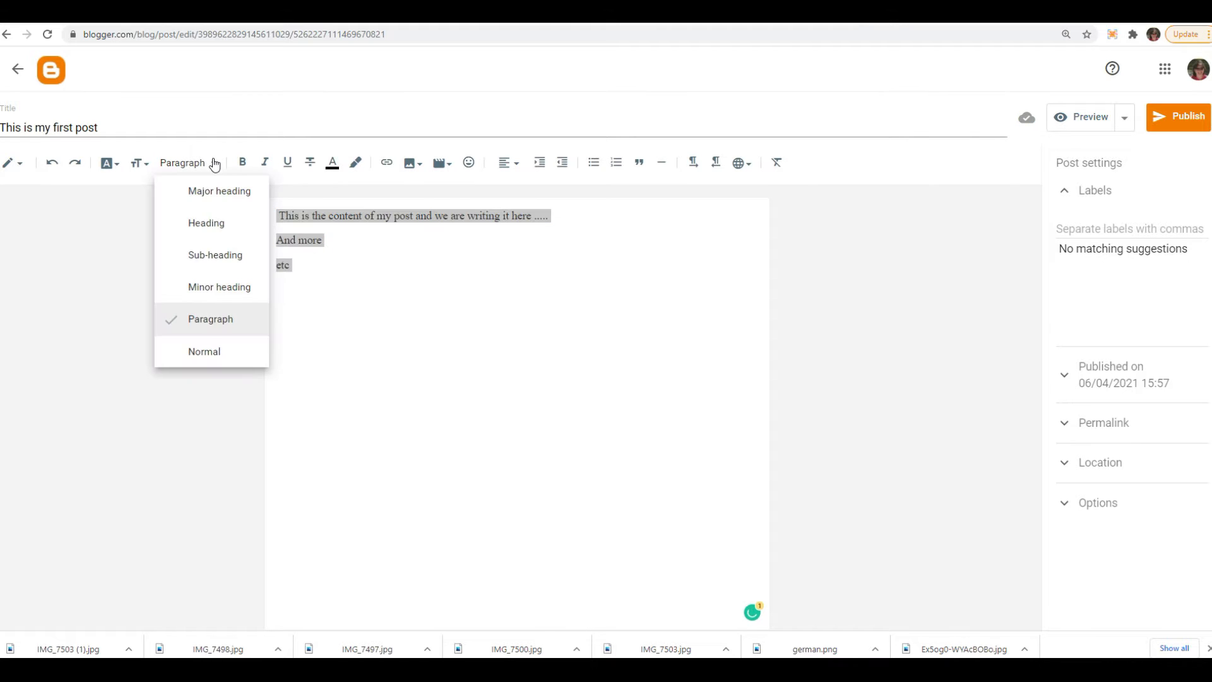
pyautogui.click(197, 322)
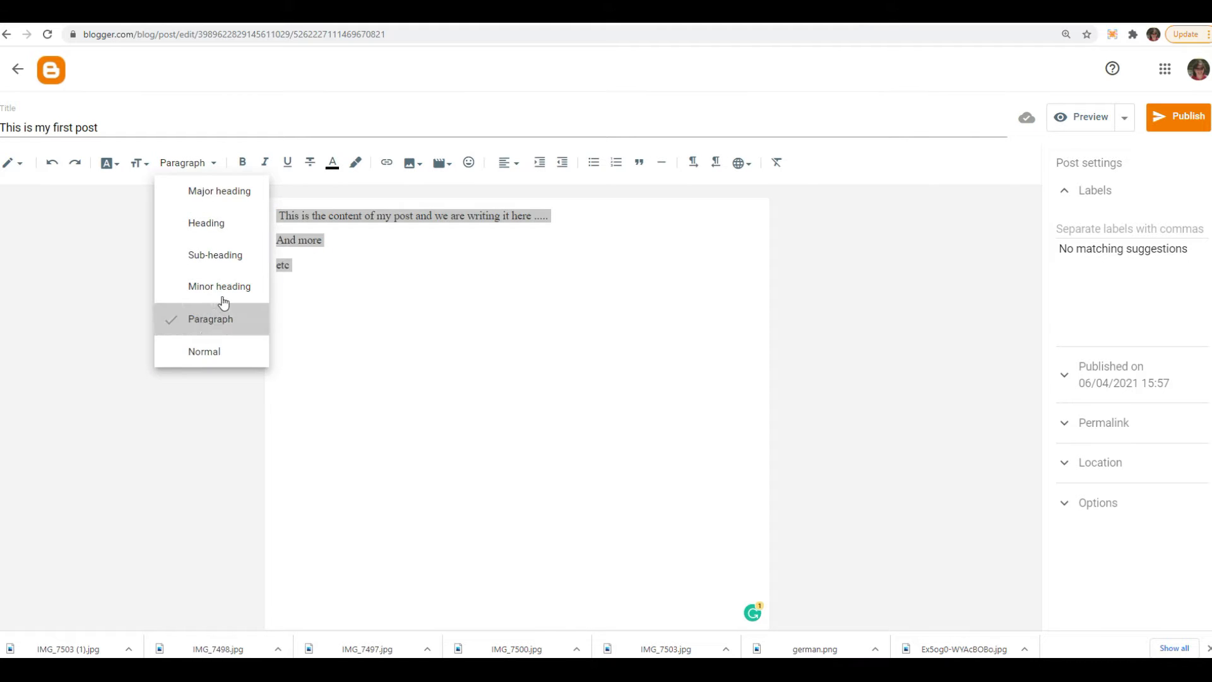
pyautogui.click(144, 165)
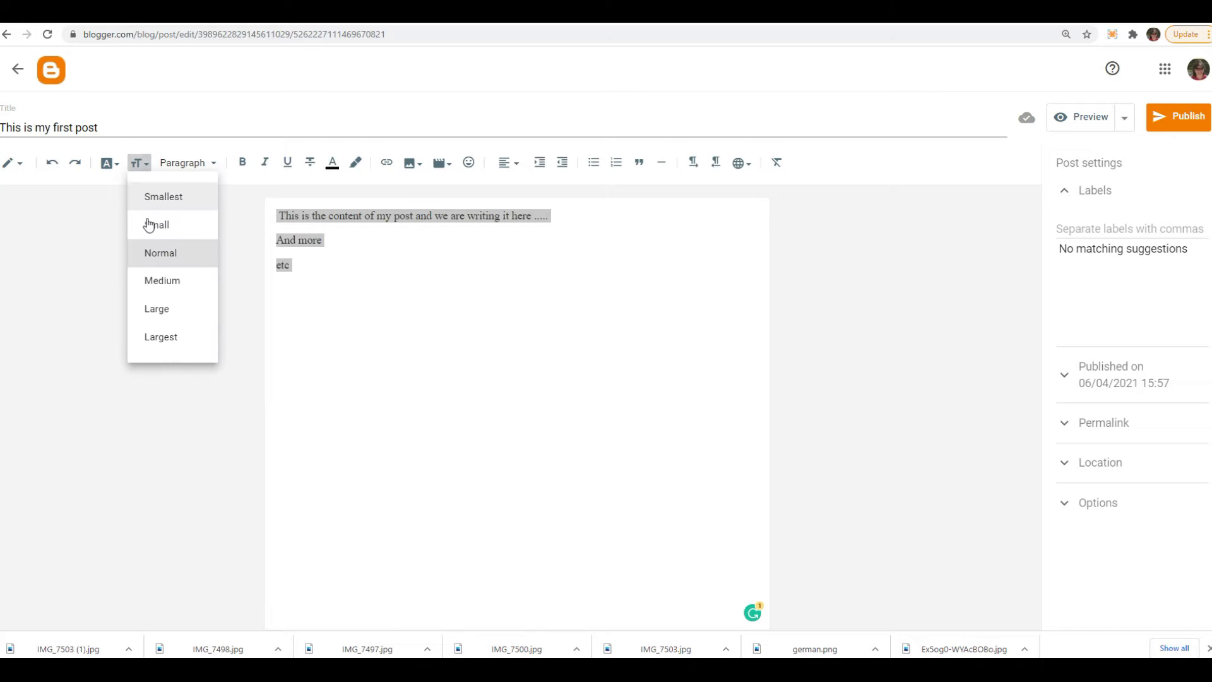
pyautogui.click(113, 168)
pyautogui.click(108, 165)
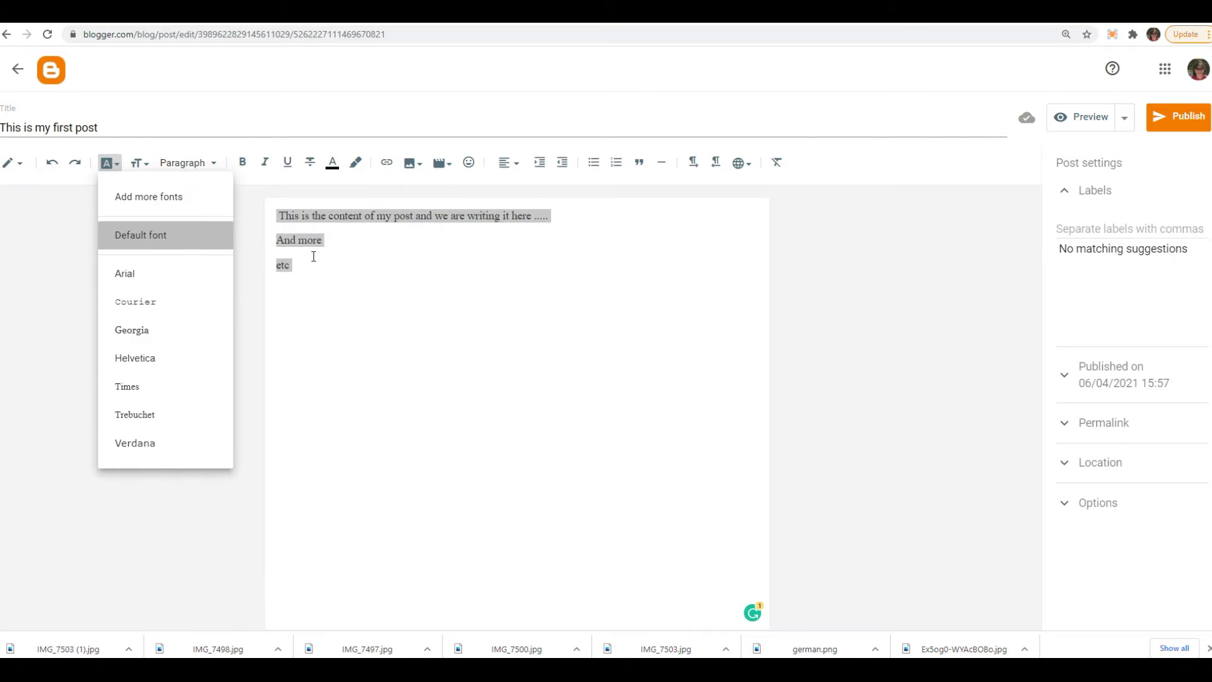
pyautogui.press('Escape')
# - Insert the Welcome to Killearn sign photo of 4 April 2021 from Google Photos below the body text
pyautogui.click(451, 273)
pyautogui.press('Return')
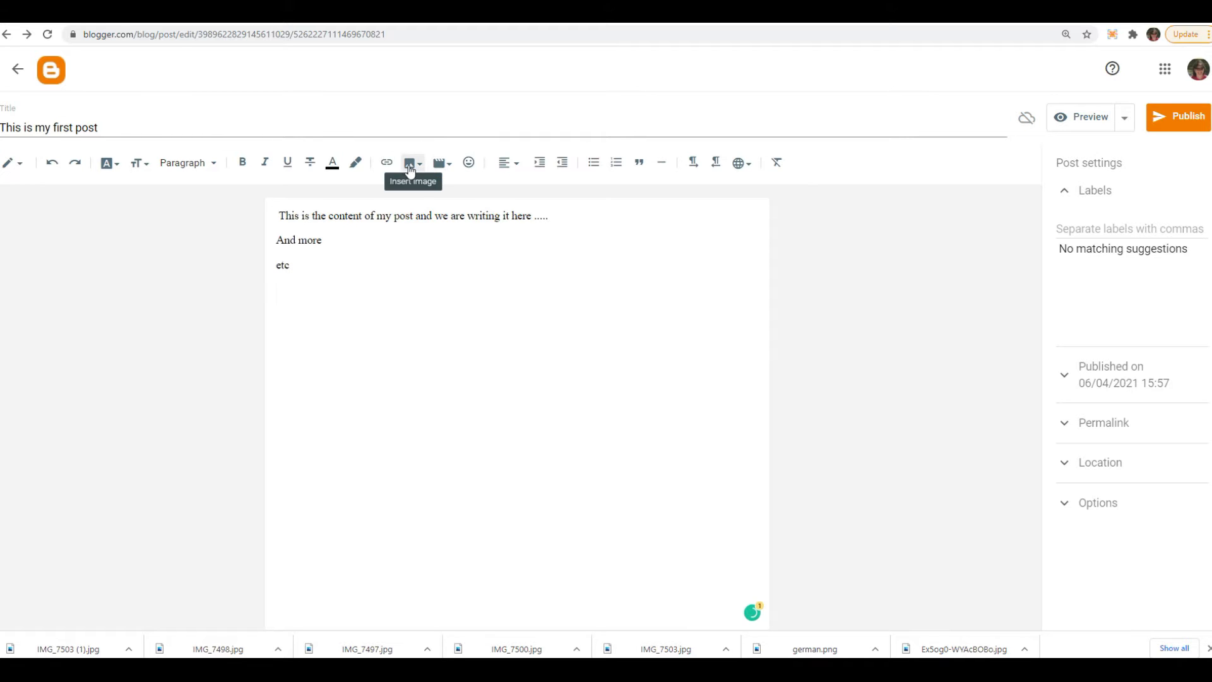
pyautogui.click(409, 165)
pyautogui.click(497, 243)
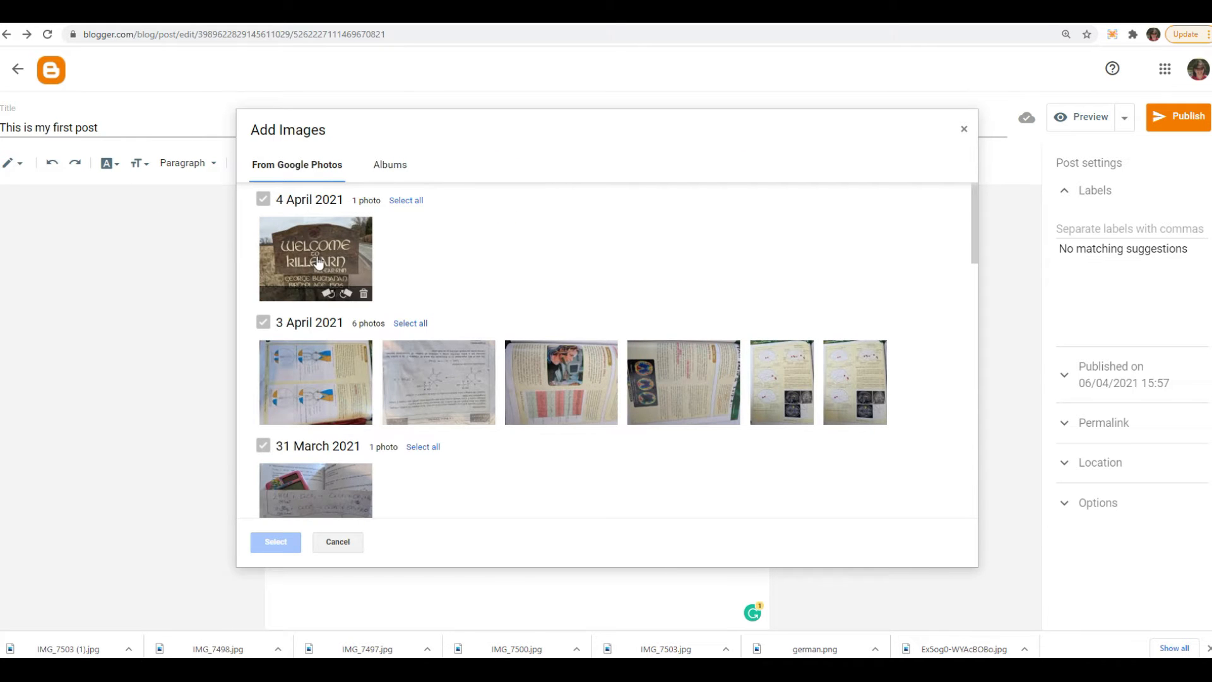
pyautogui.click(318, 264)
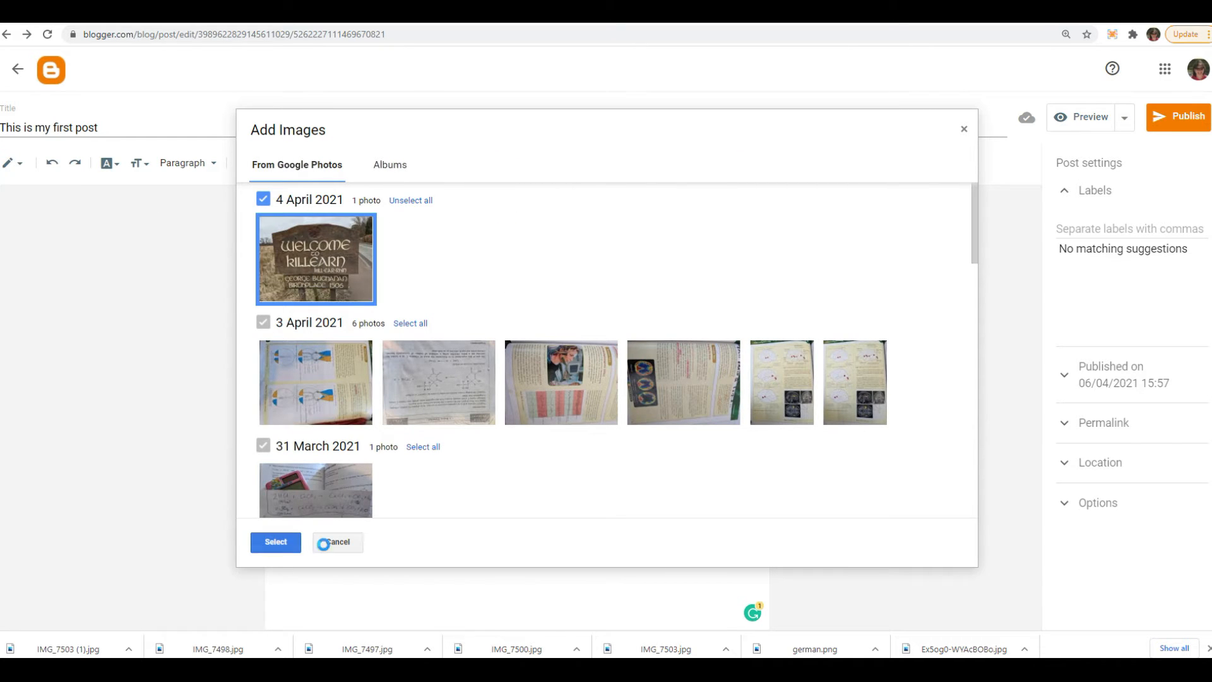
pyautogui.click(275, 541)
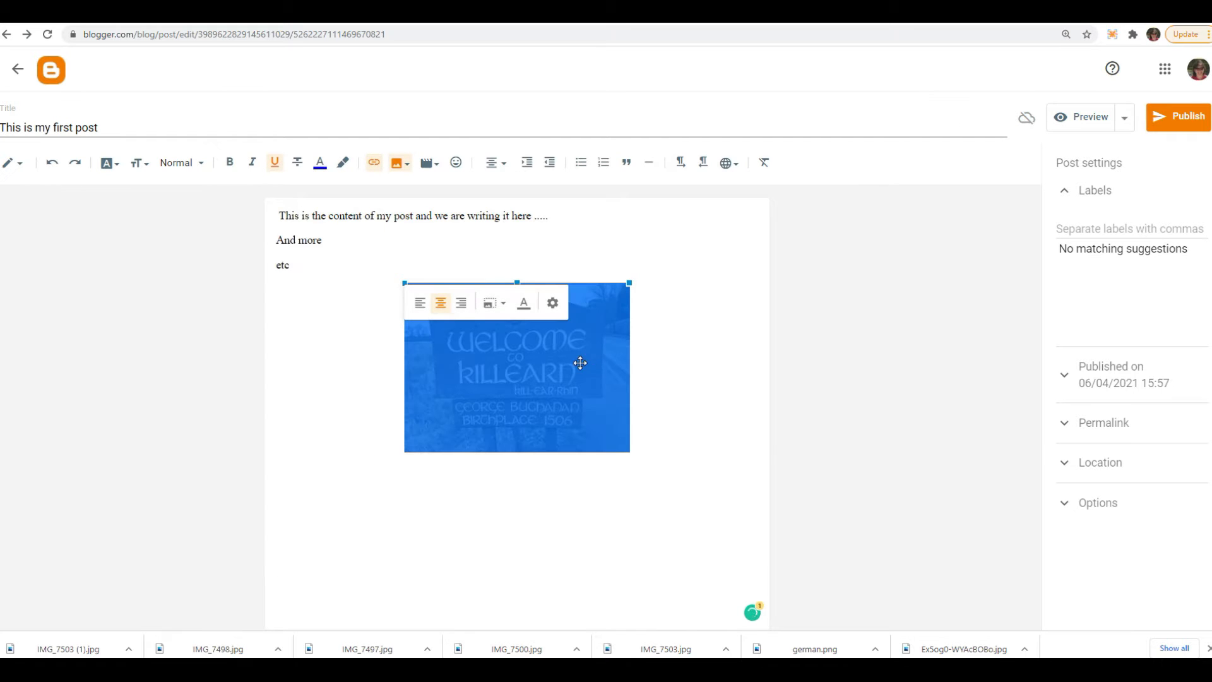
pyautogui.click(699, 359)
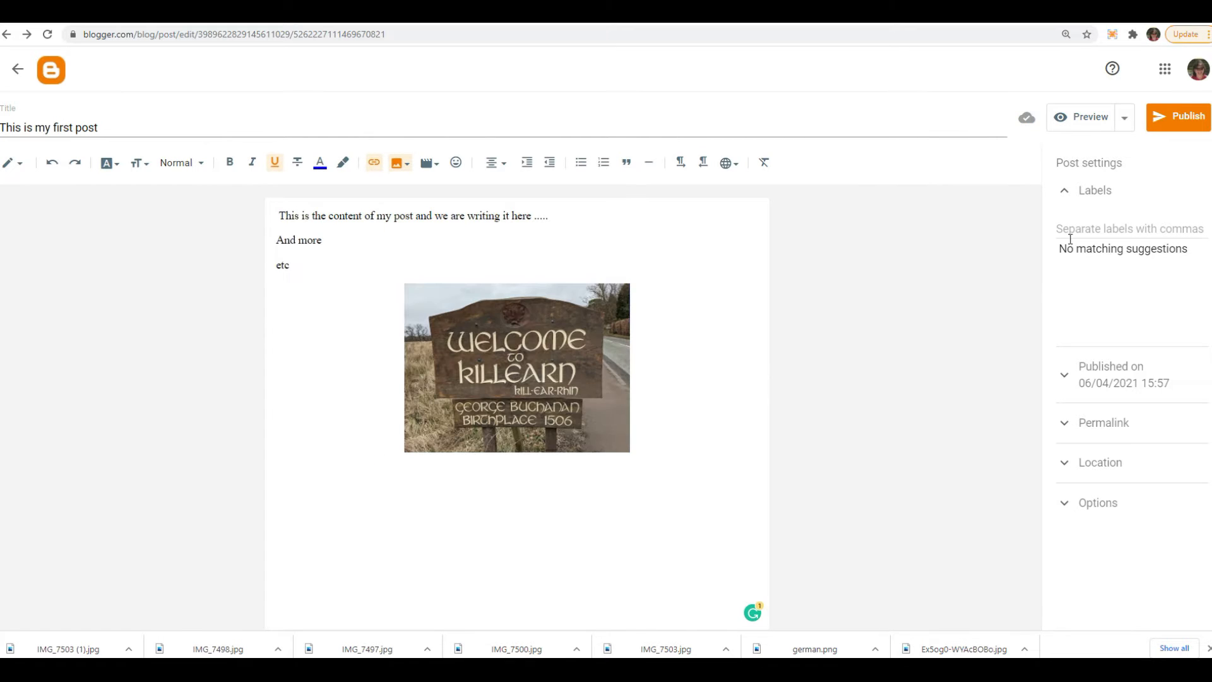
# - Add the labels sign and killearn to the post and open its publication date settings
pyautogui.click(1100, 228)
pyautogui.write('sign,')
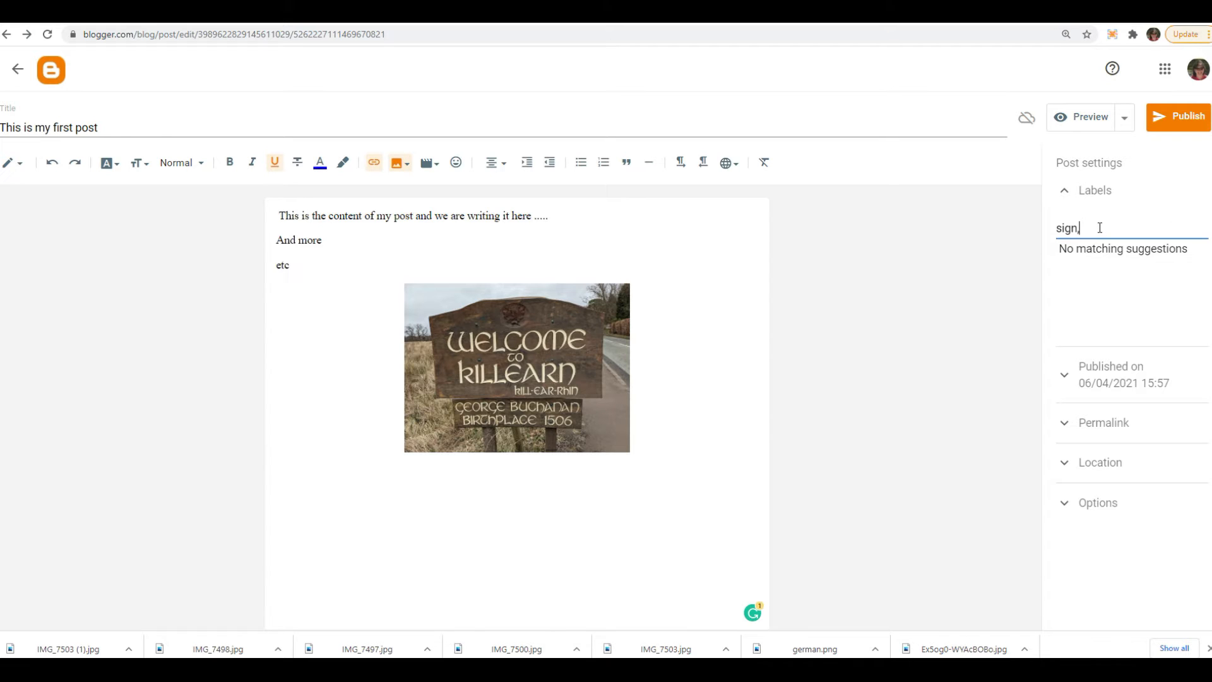
pyautogui.write('killearn')
pyautogui.click(1121, 379)
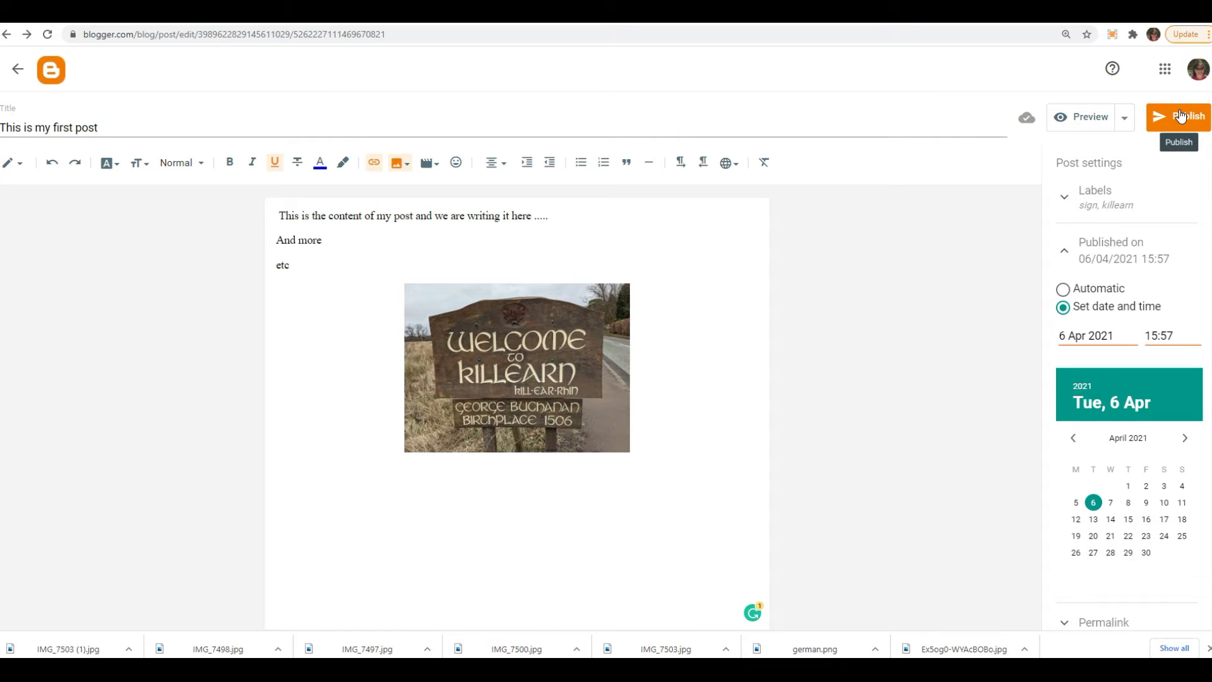
# - Preview the post in the desktop, tablet and mobile layouts
pyautogui.click(1100, 129)
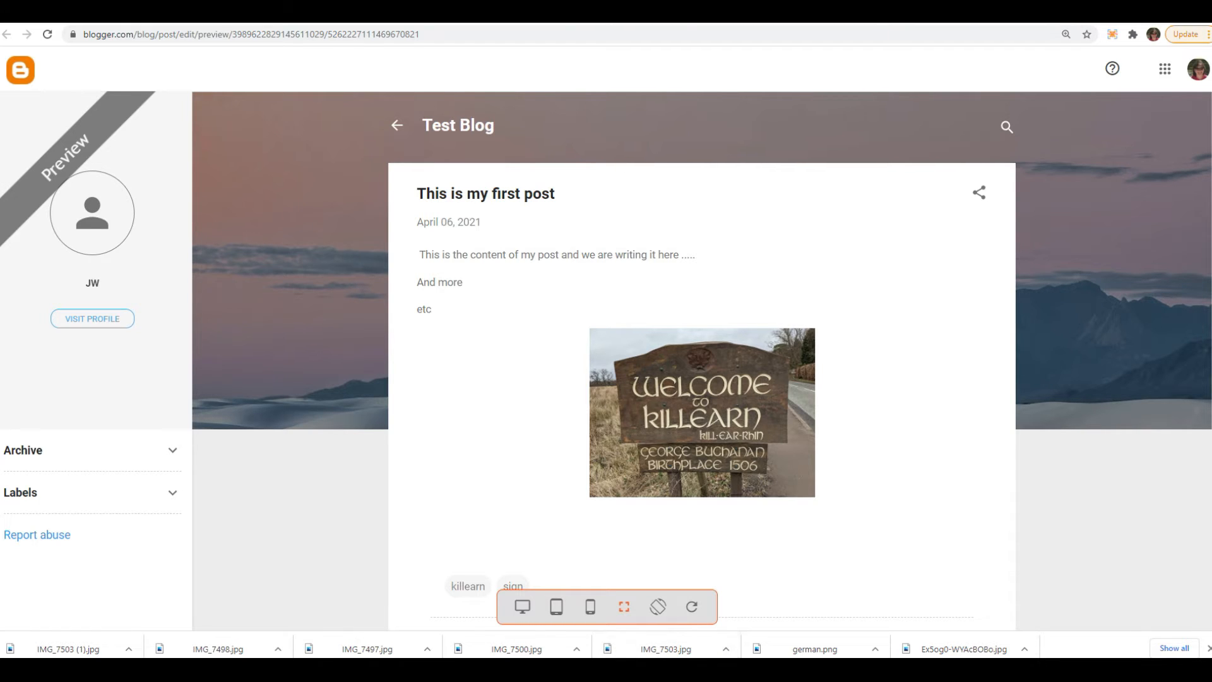
pyautogui.click(836, 669)
pyautogui.click(1117, 607)
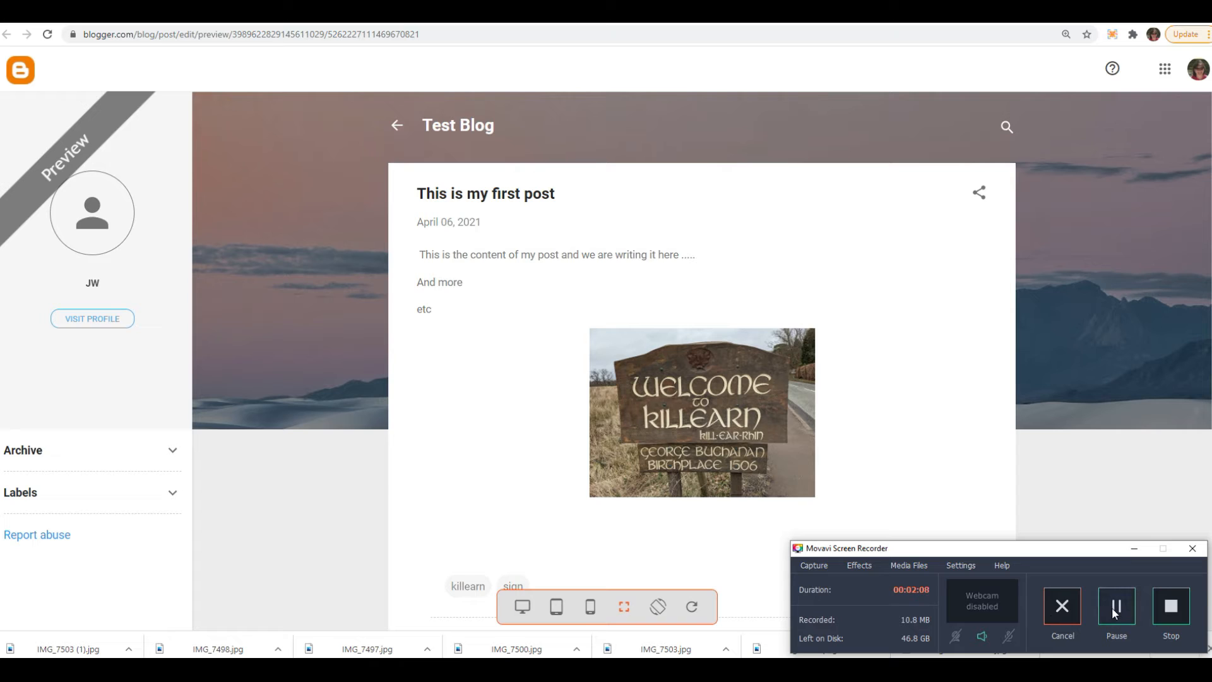
pyautogui.click(522, 606)
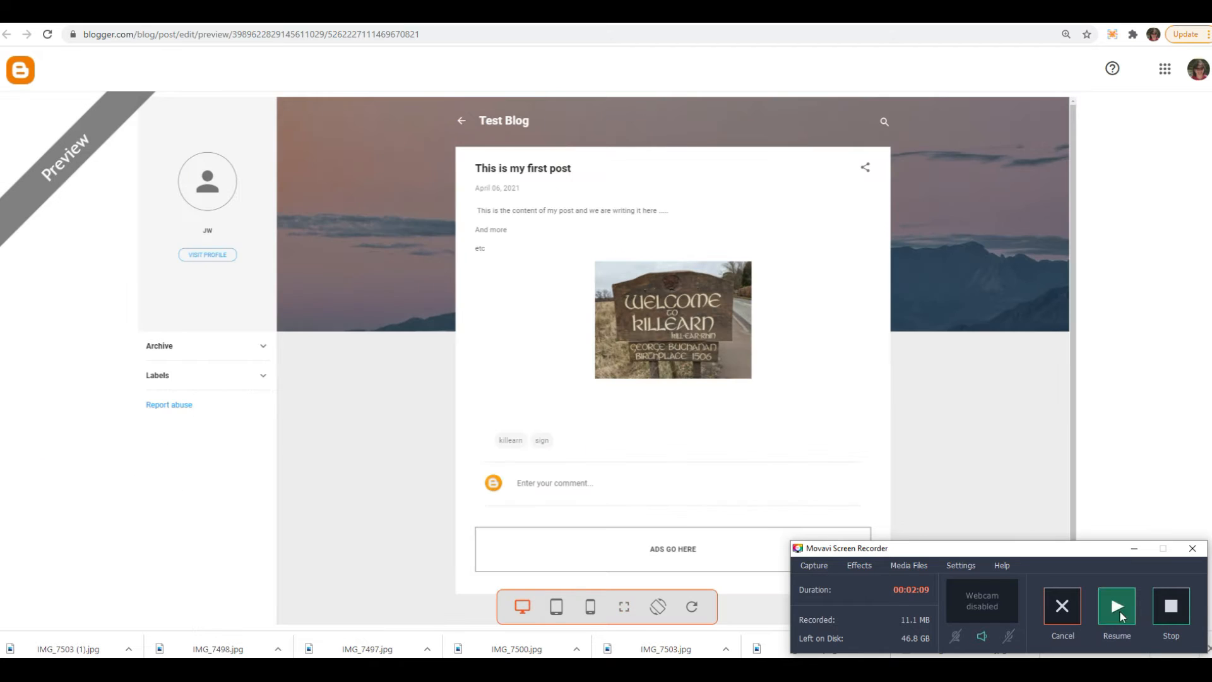
pyautogui.click(1117, 606)
pyautogui.click(558, 616)
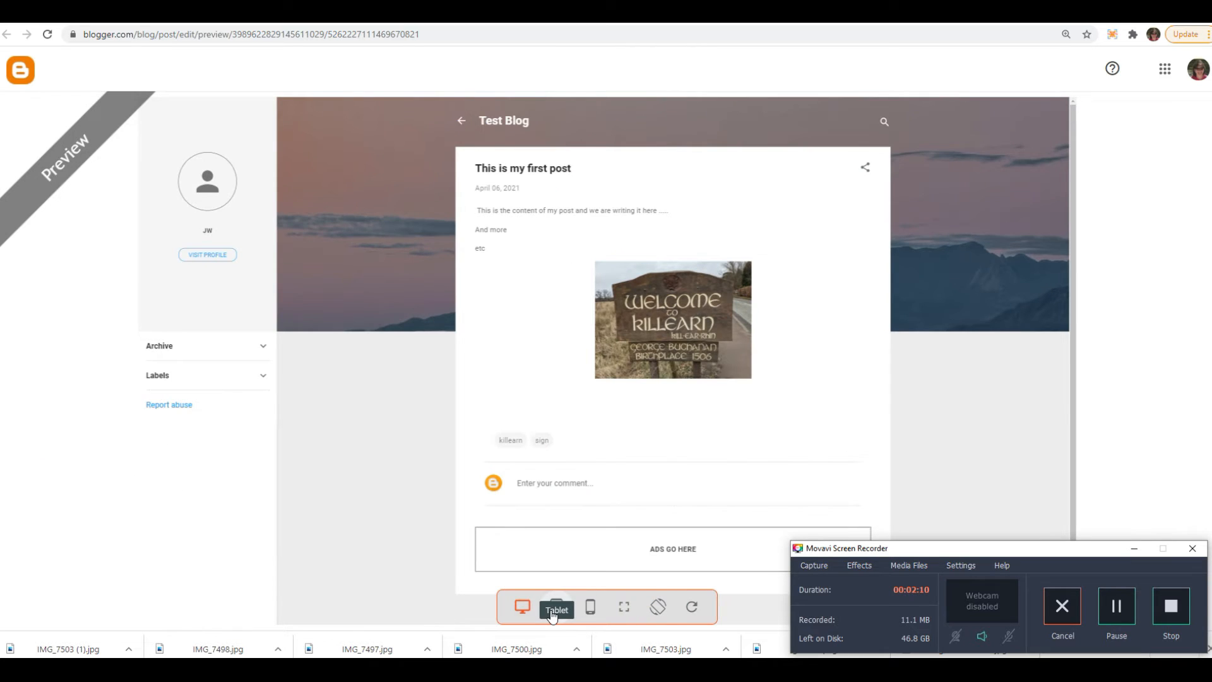
pyautogui.click(590, 616)
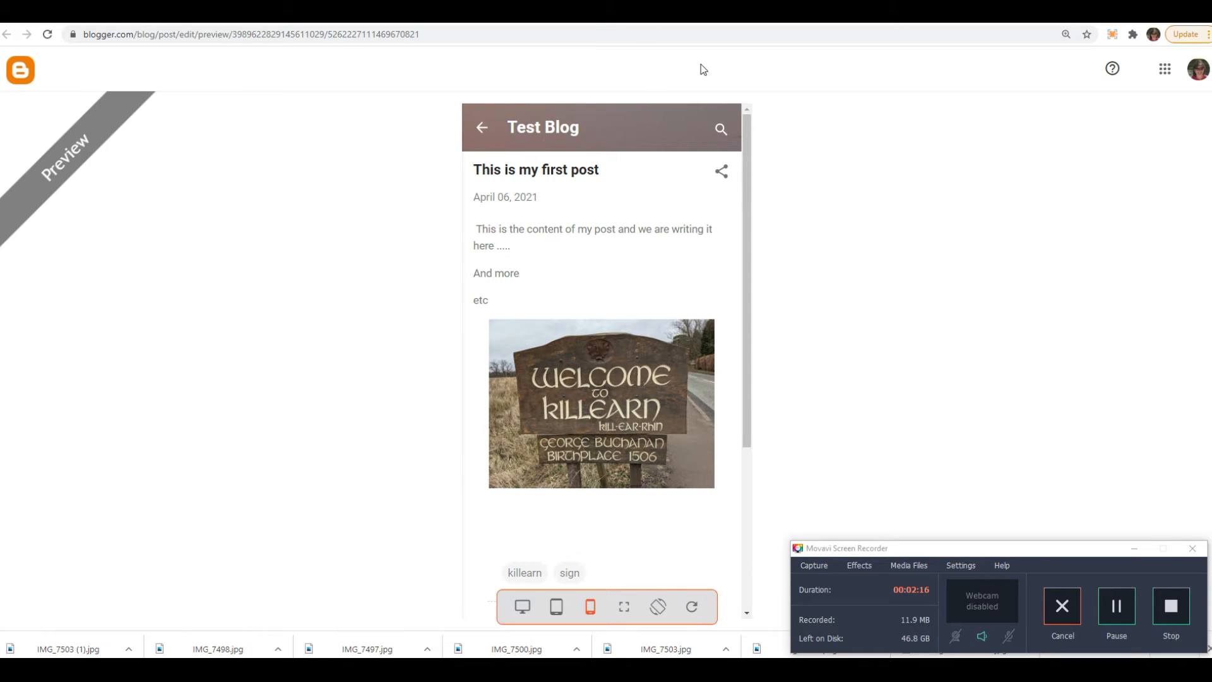
pyautogui.click(1116, 605)
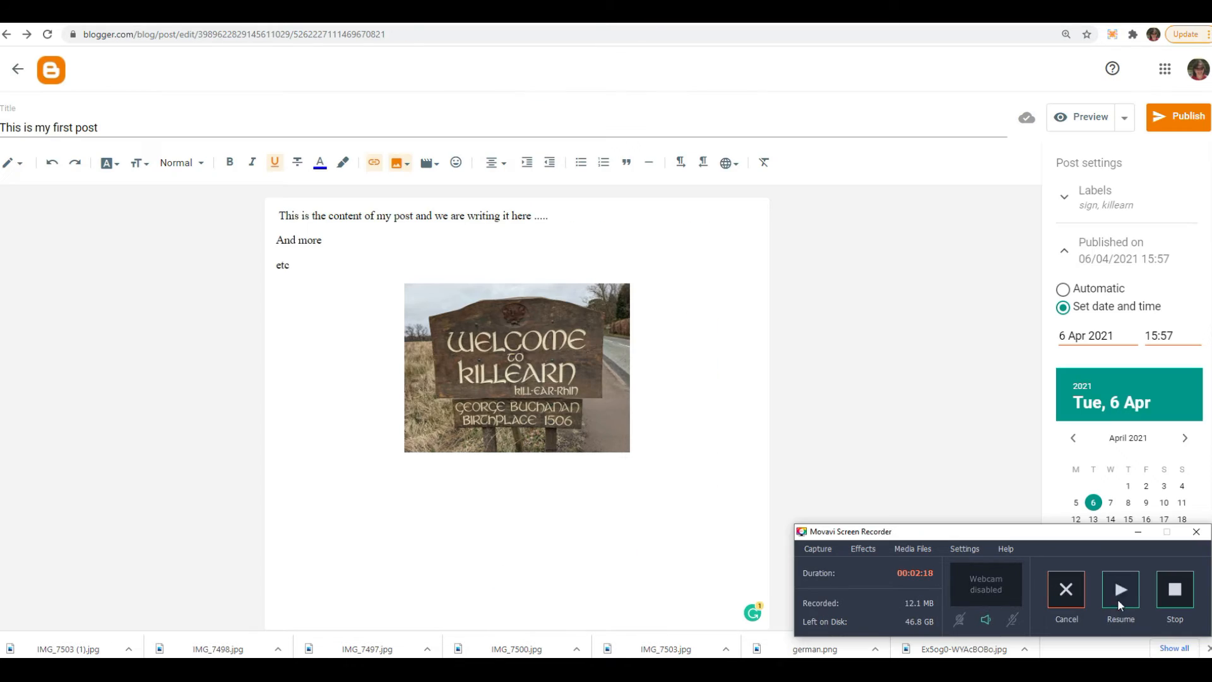
pyautogui.click(1119, 604)
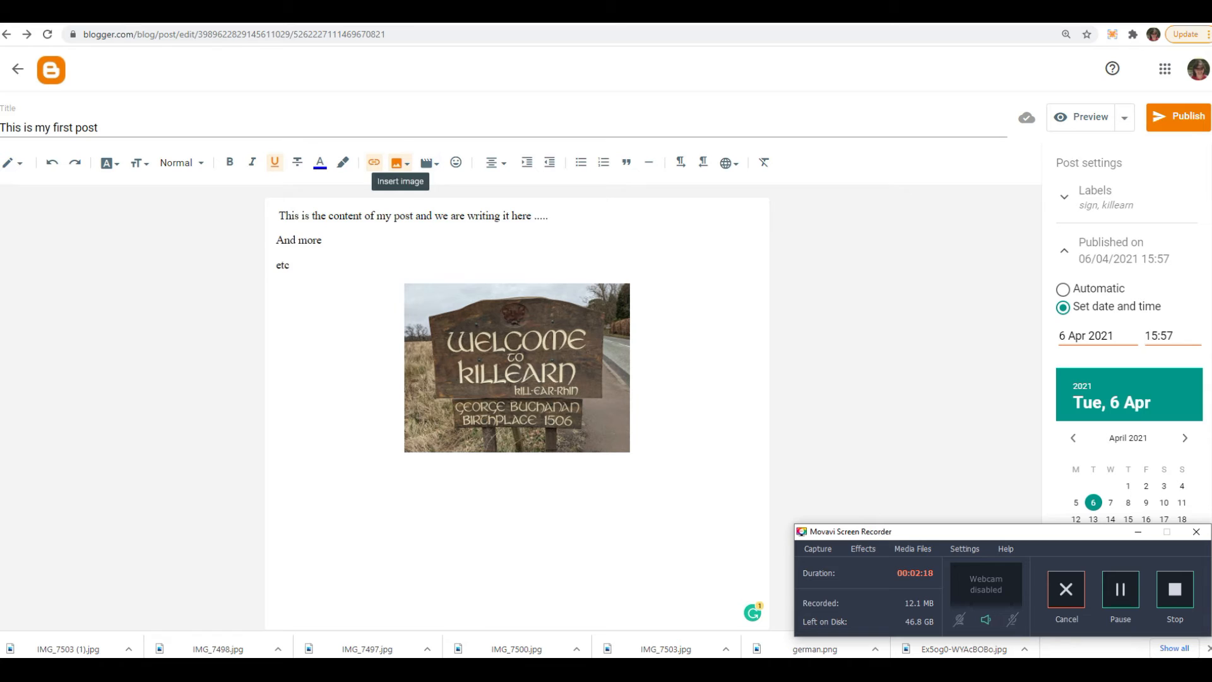
# - Return to the blog's post list and examine the gadgets arranged in the blog layout
pyautogui.click(19, 72)
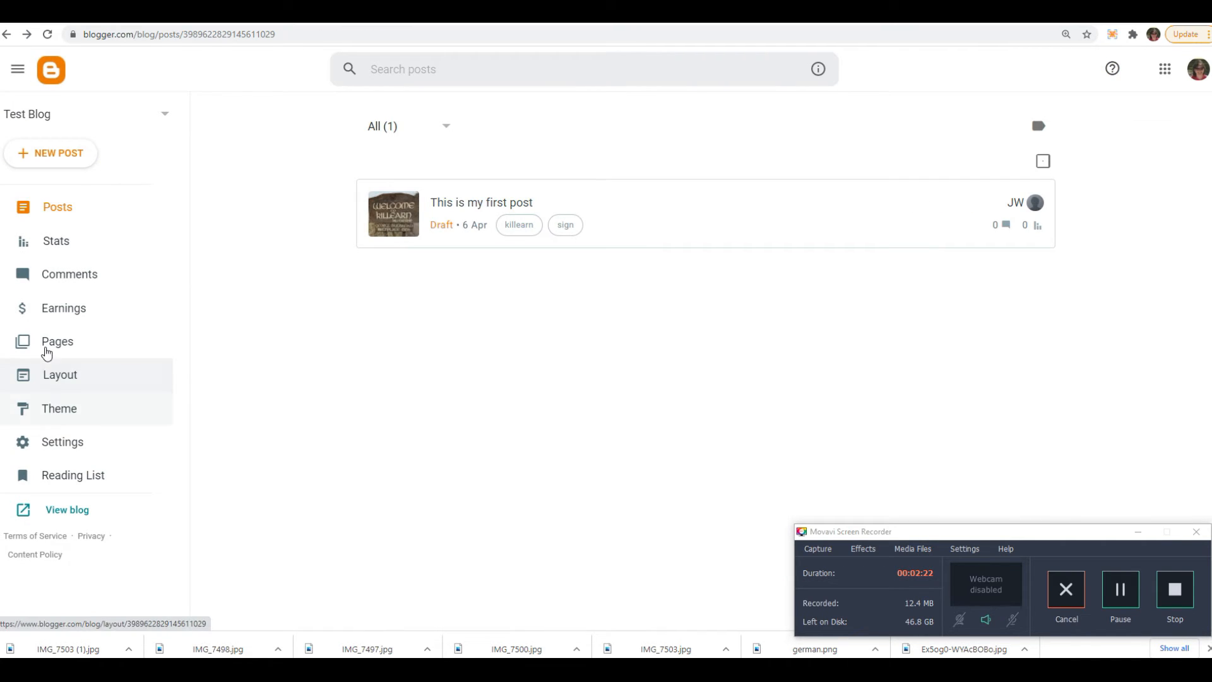
pyautogui.click(71, 379)
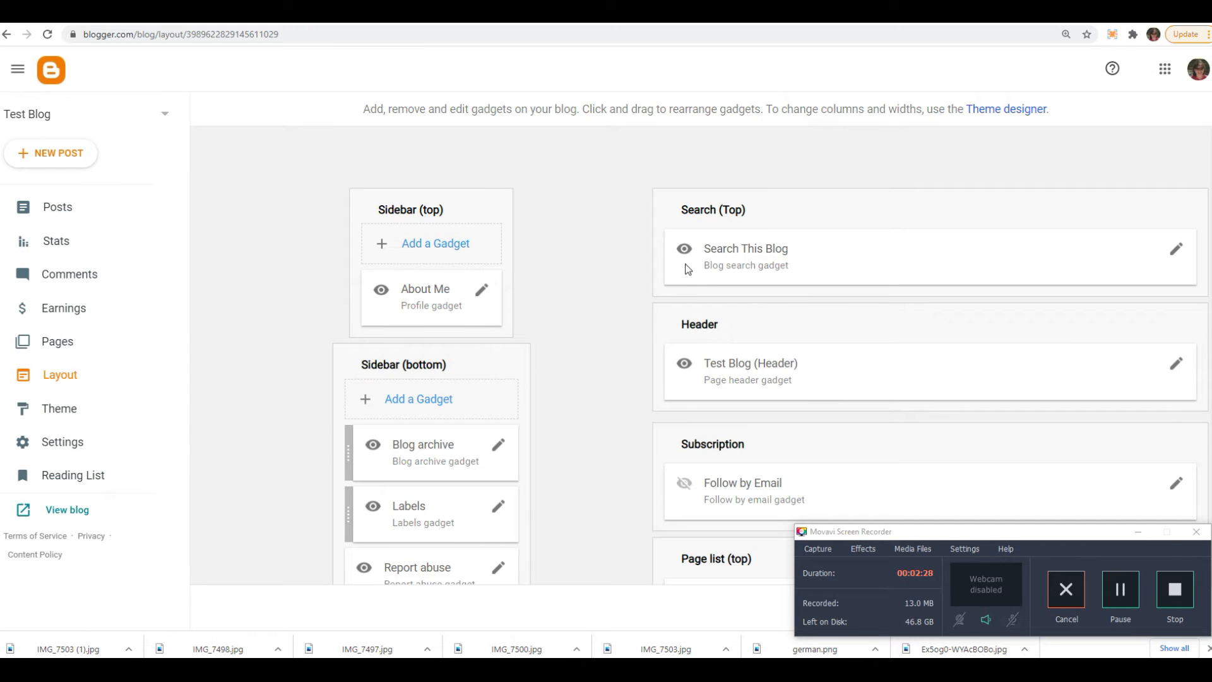
pyautogui.scroll(-3, 577, 210)
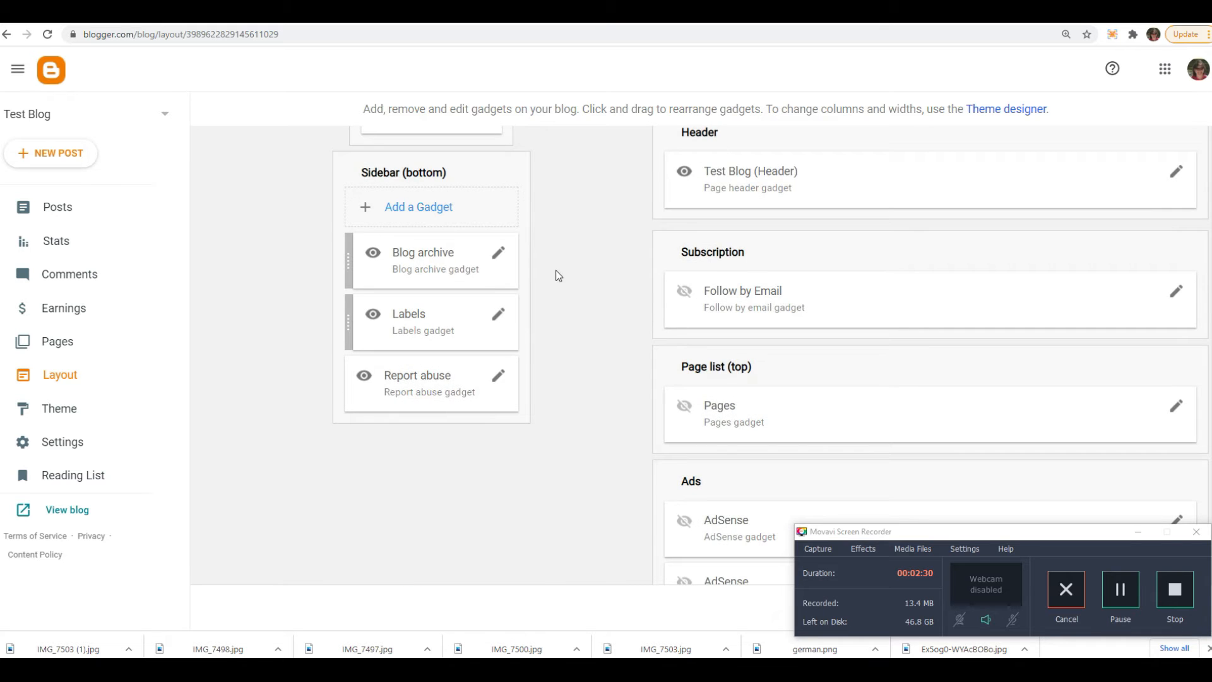
pyautogui.scroll(3, 592, 294)
# - Browse the blog themes, choose Notable Light and open it for customisation
pyautogui.click(57, 412)
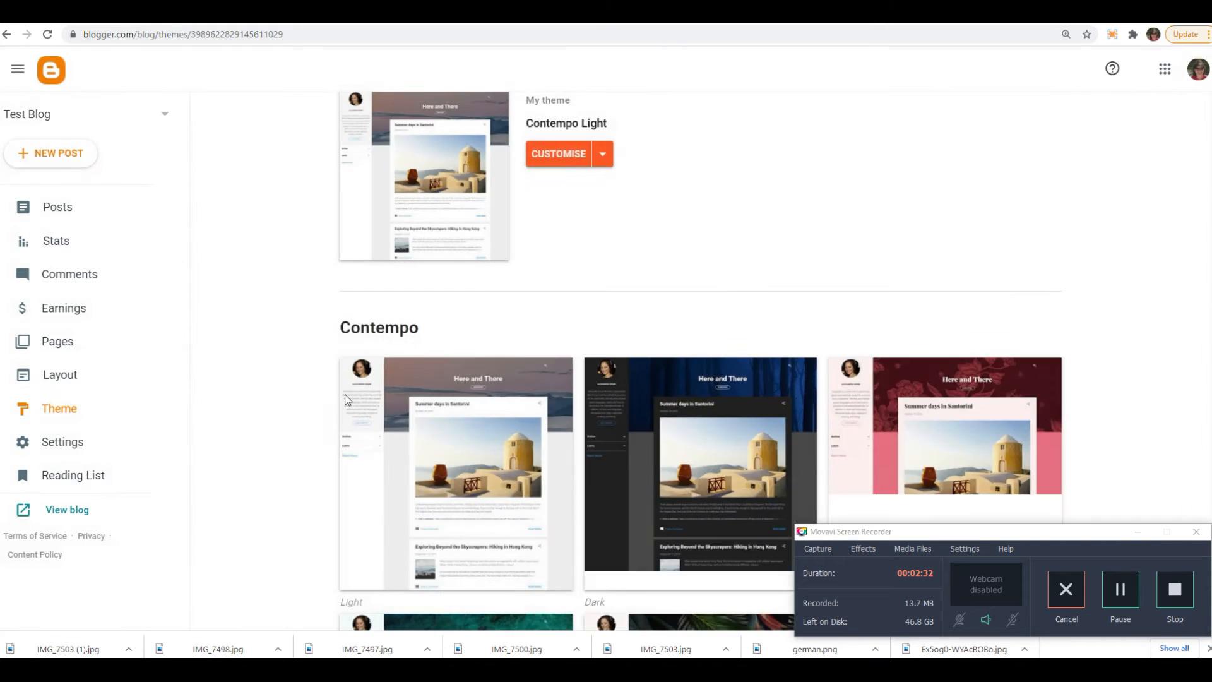
pyautogui.scroll(-20, 669, 298)
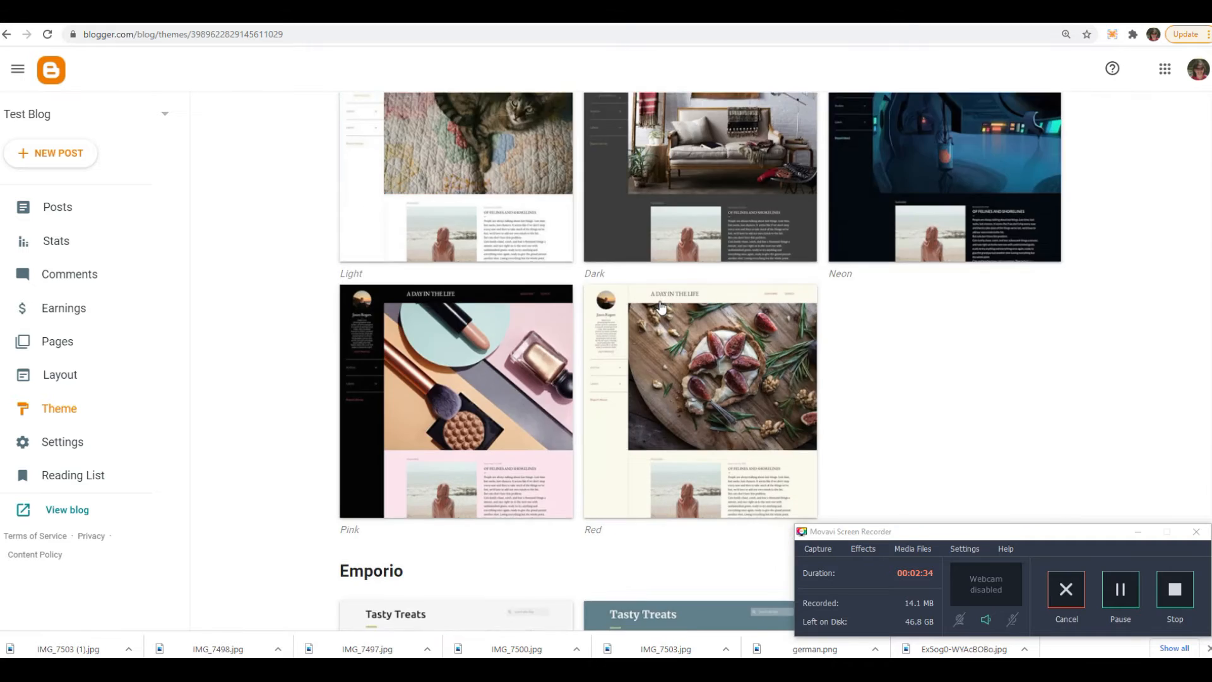
pyautogui.scroll(-9, 661, 306)
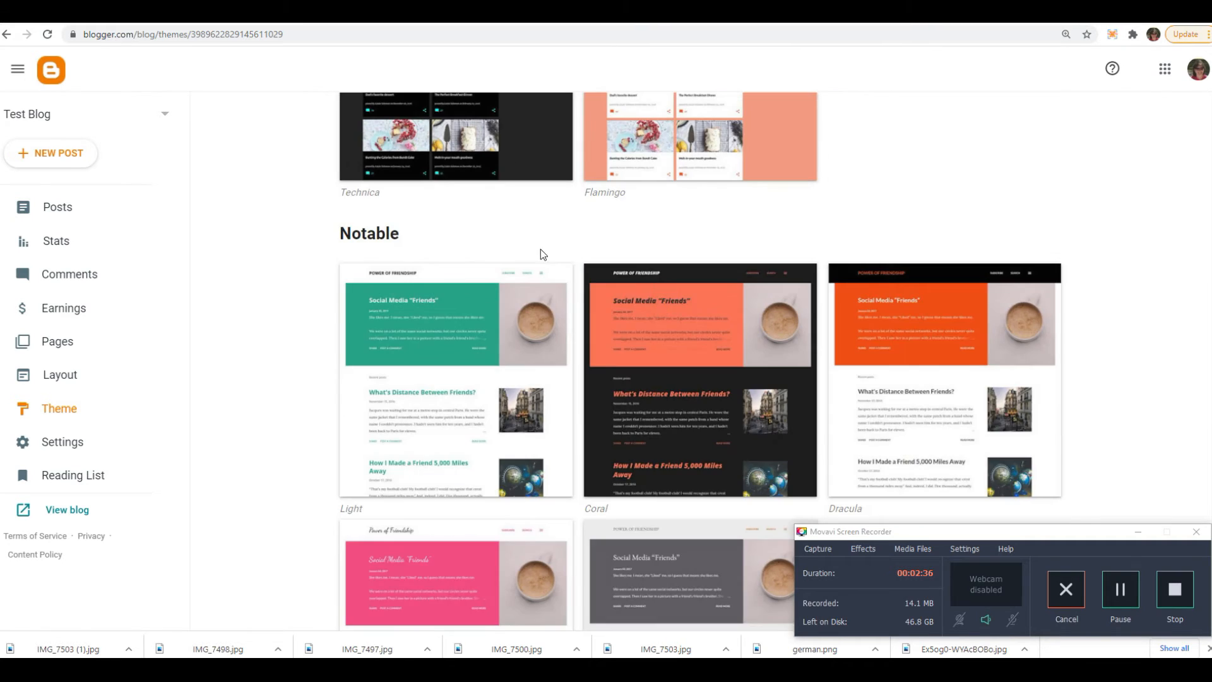
pyautogui.click(411, 292)
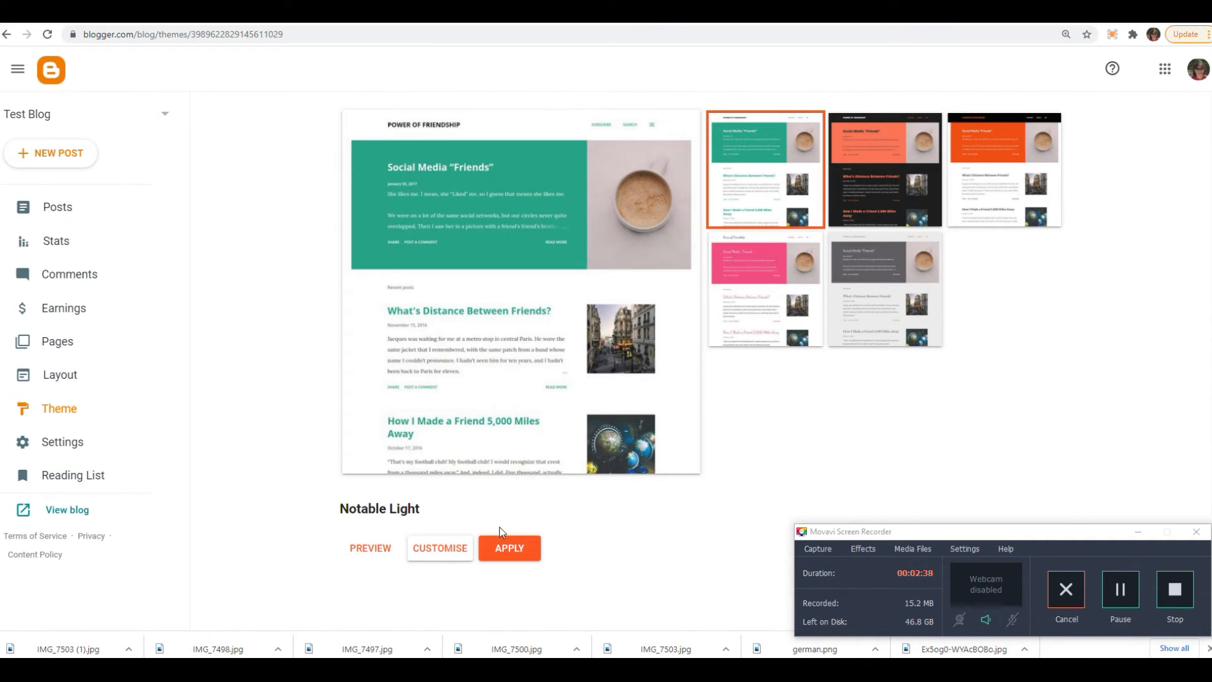
pyautogui.click(428, 549)
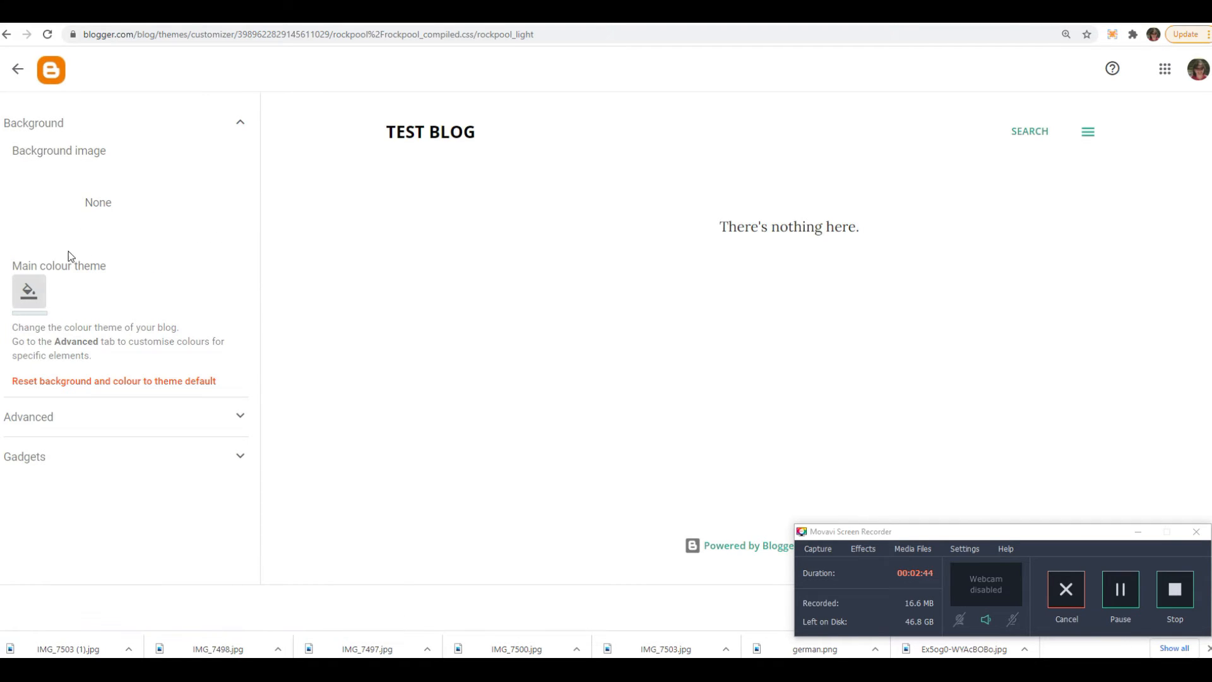
# - Set the Notable Light theme's main colour to blue and save the customised theme
pyautogui.click(26, 290)
pyautogui.click(644, 285)
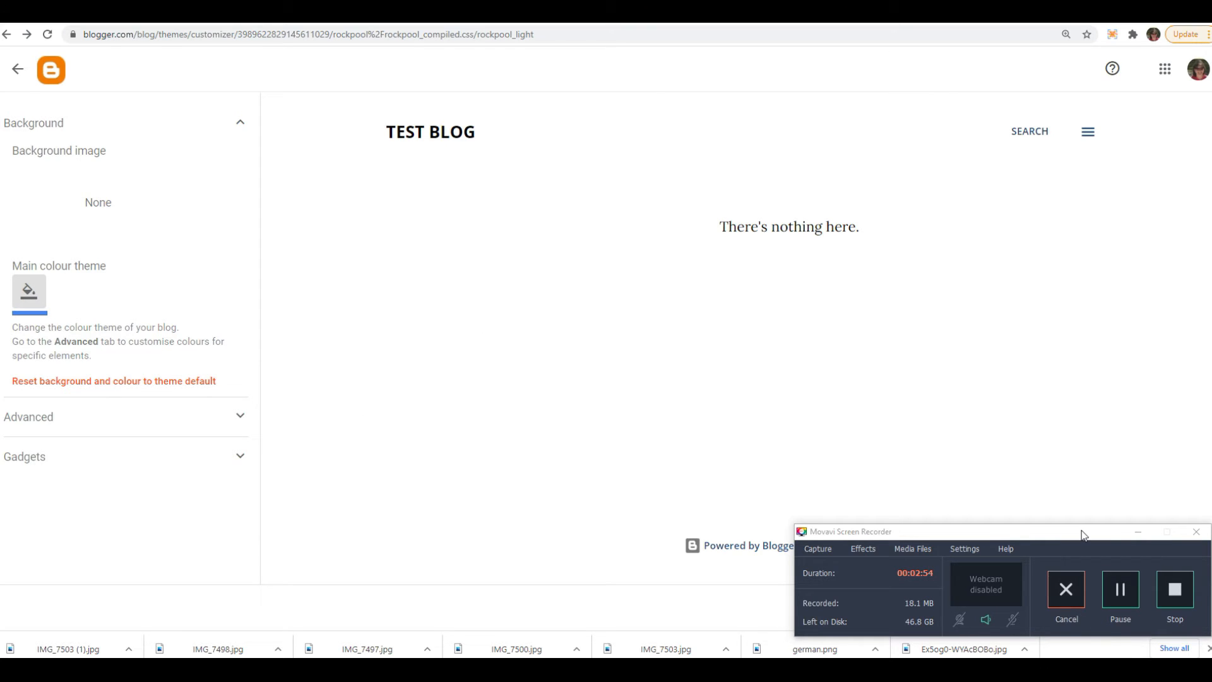
pyautogui.moveTo(1078, 544); pyautogui.dragTo(1031, 392)
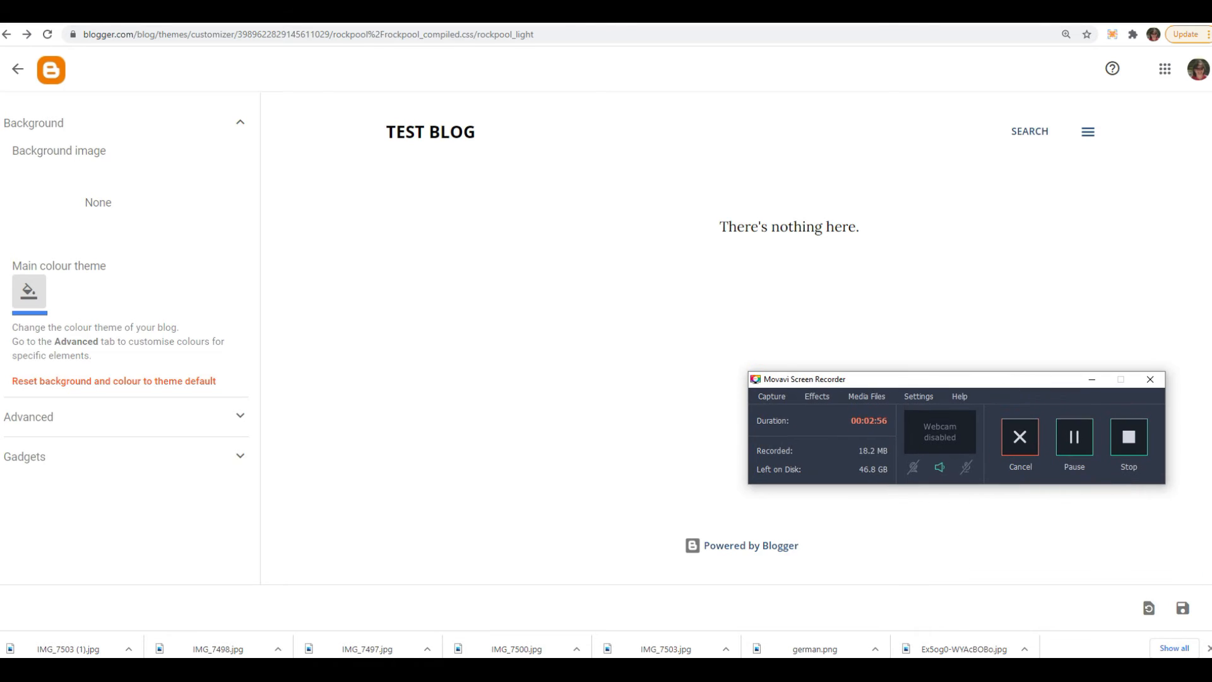
pyautogui.click(1183, 609)
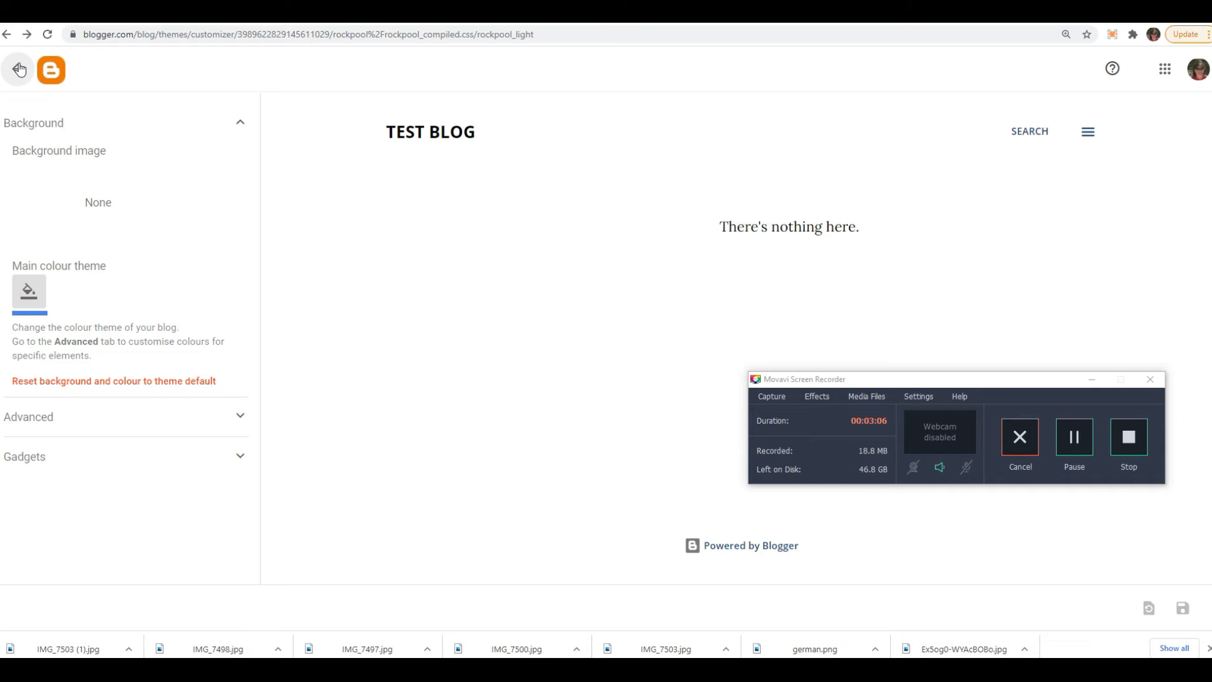
# - Leave the theme customiser and open the blog's gadget layout
pyautogui.click(19, 70)
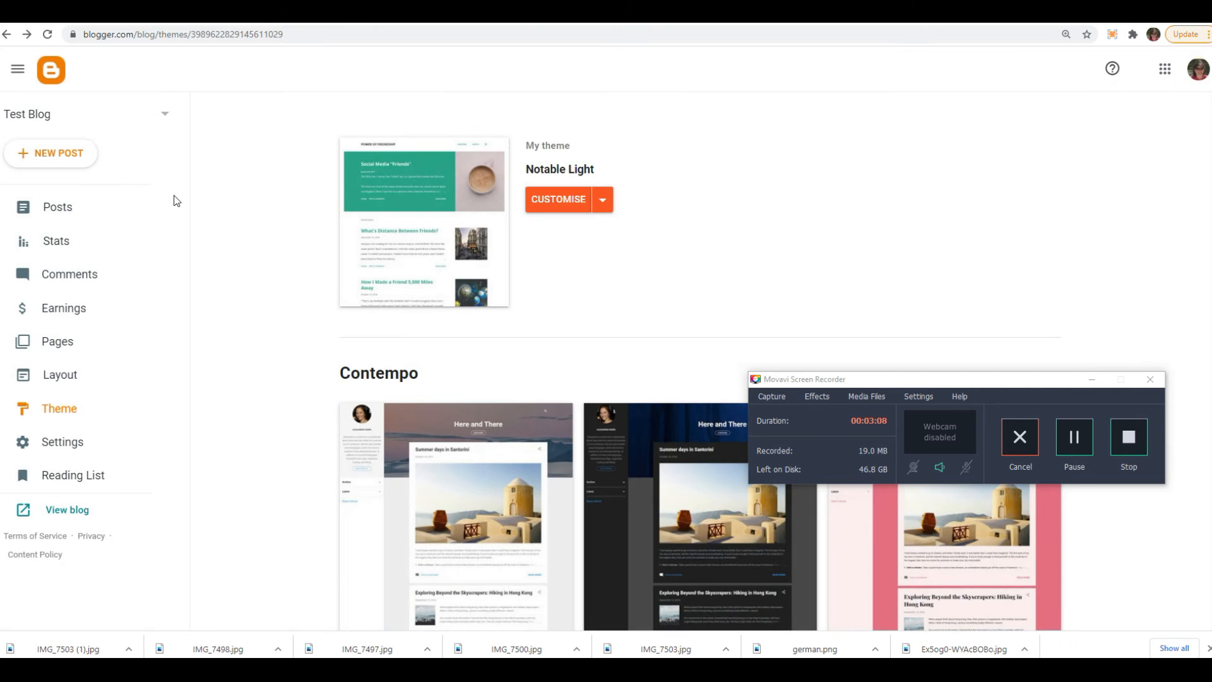
pyautogui.click(69, 378)
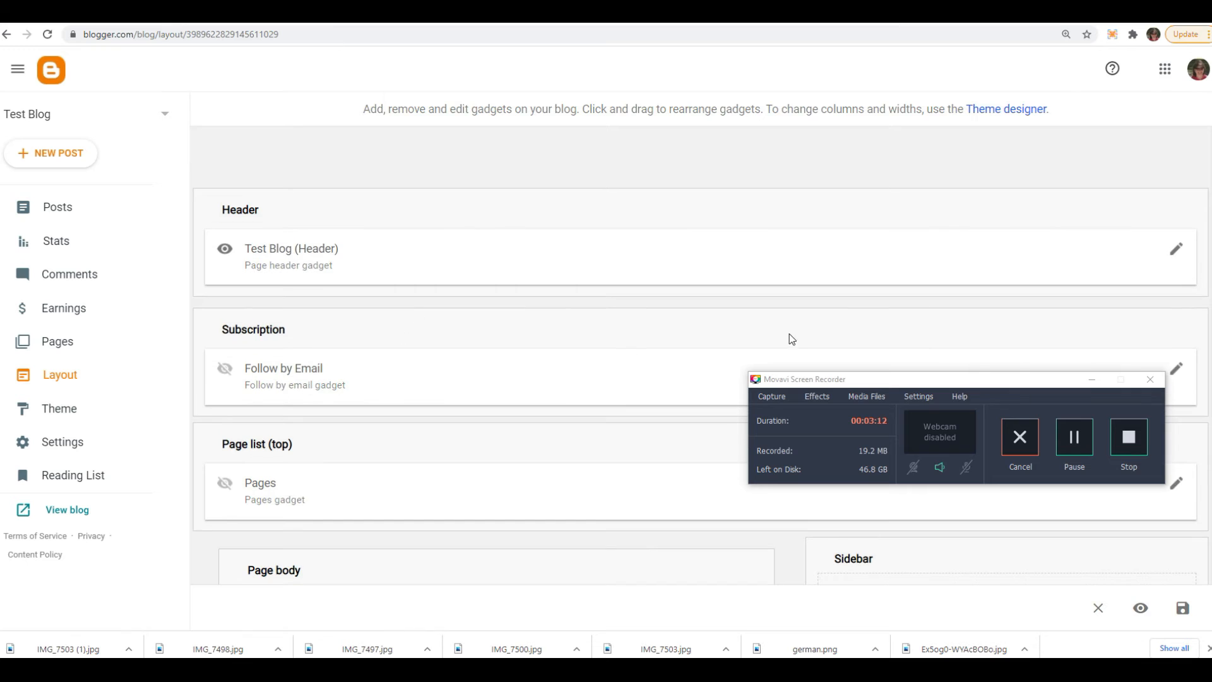
# - Inspect the configuration options of the sidebar's About Me profile gadget, leaving without saving changes
pyautogui.scroll(-4, 789, 340)
pyautogui.moveTo(973, 380); pyautogui.dragTo(98, 367)
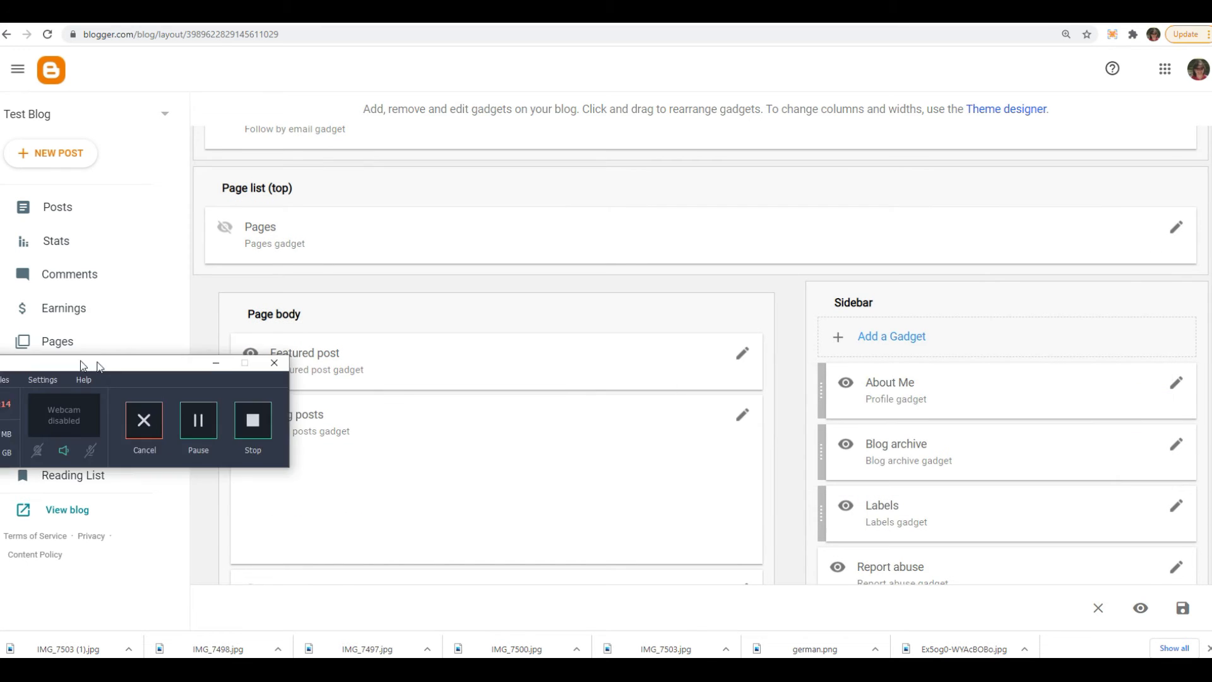
pyautogui.scroll(-3, 498, 404)
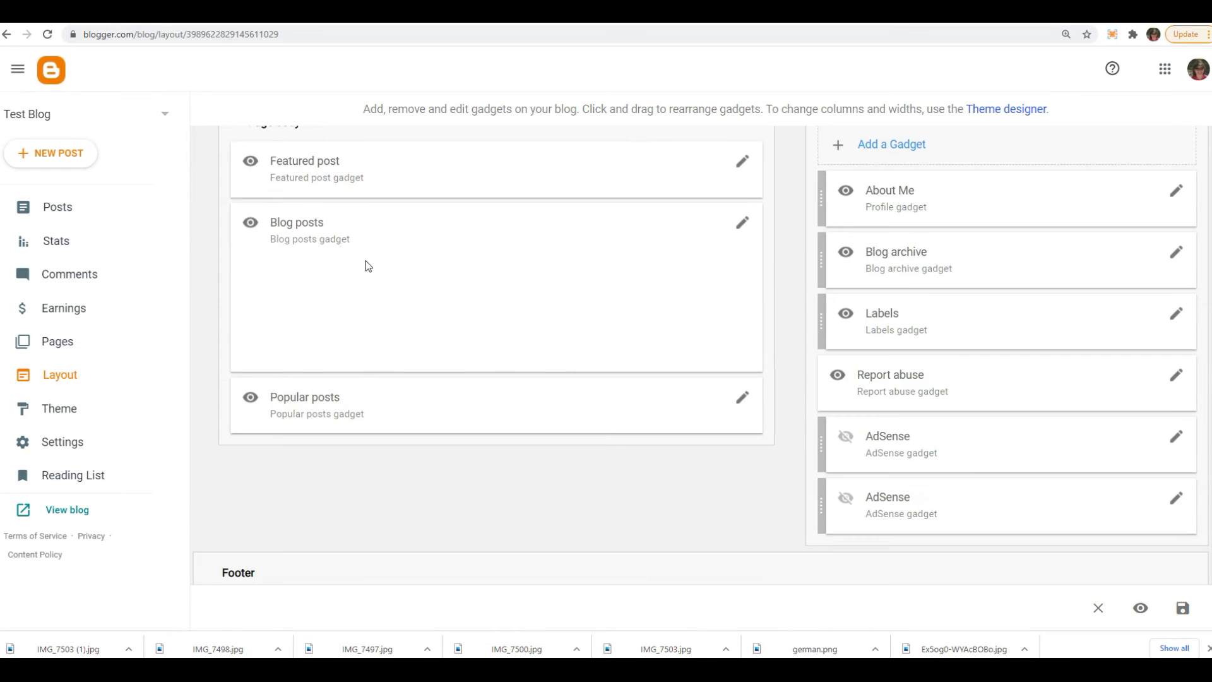
pyautogui.click(1177, 191)
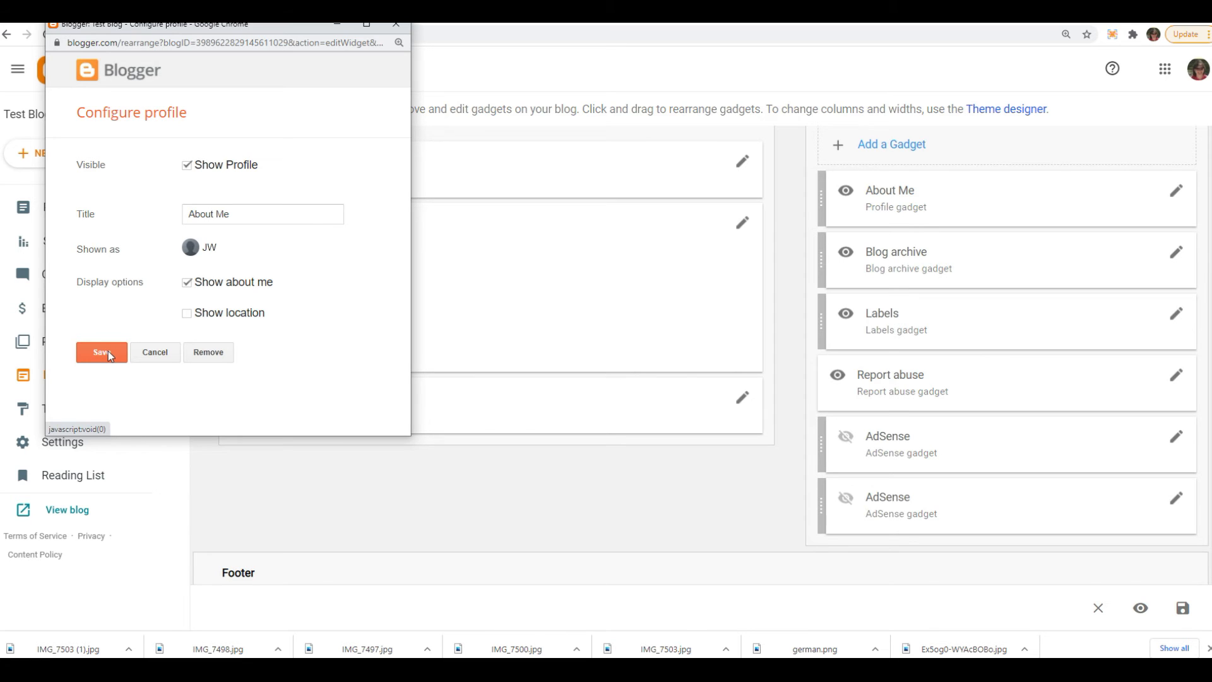
pyautogui.click(164, 355)
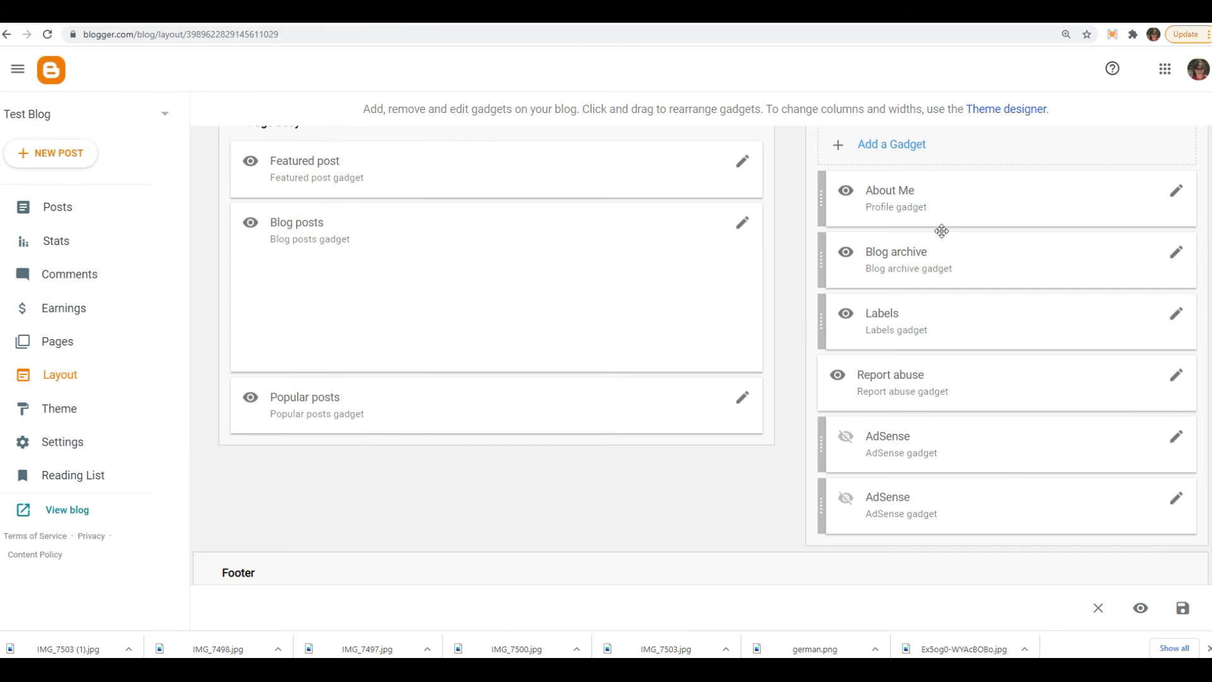
# - Add a Text gadget to the sidebar titled "About Euro walk group" with the content "About the Euro walk etc", and save it
pyautogui.click(899, 151)
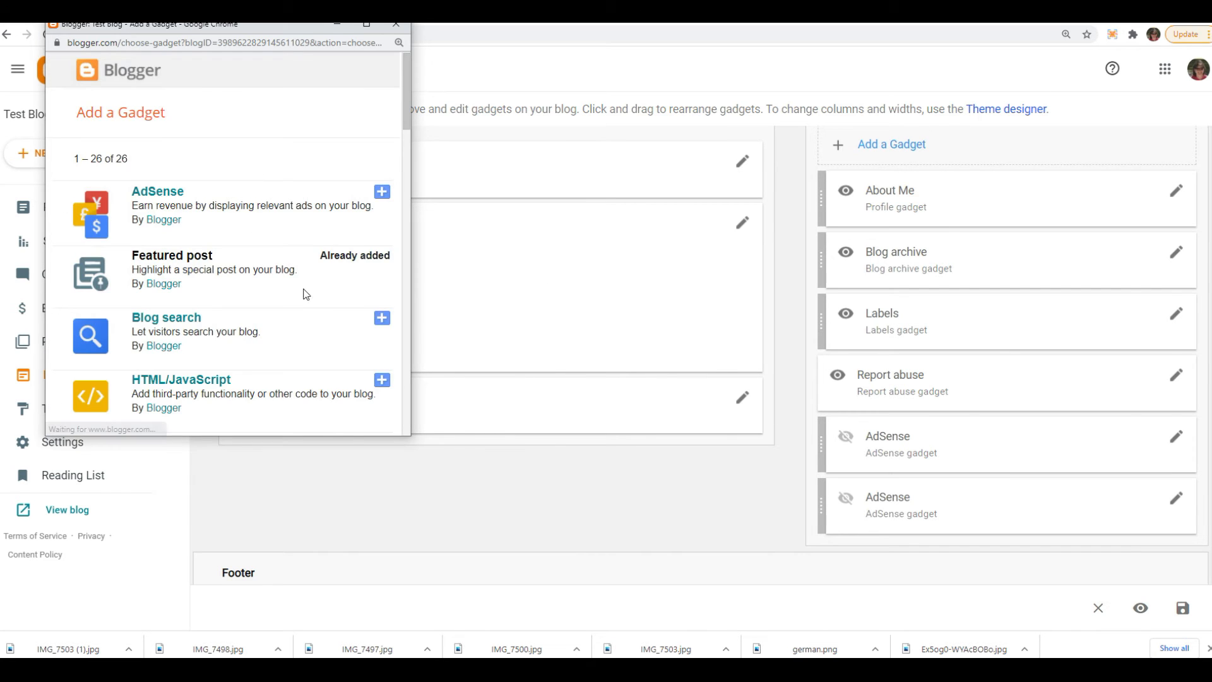
pyautogui.scroll(-3, 319, 304)
pyautogui.scroll(-8, 322, 312)
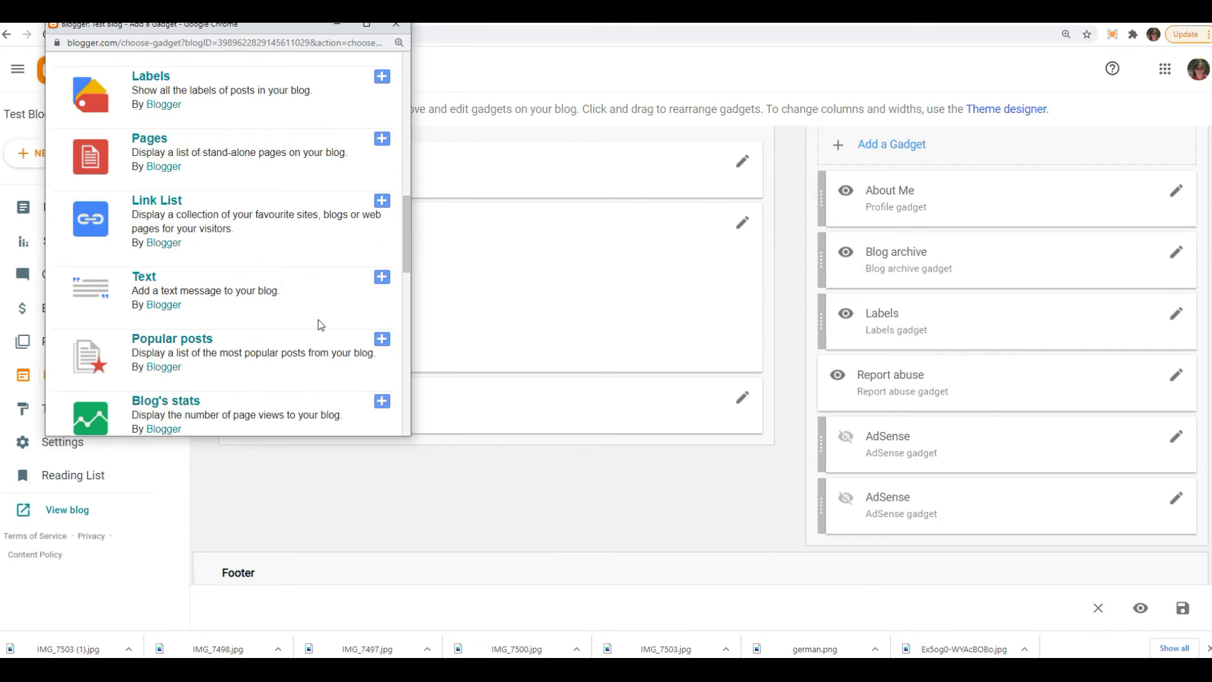
pyautogui.click(382, 278)
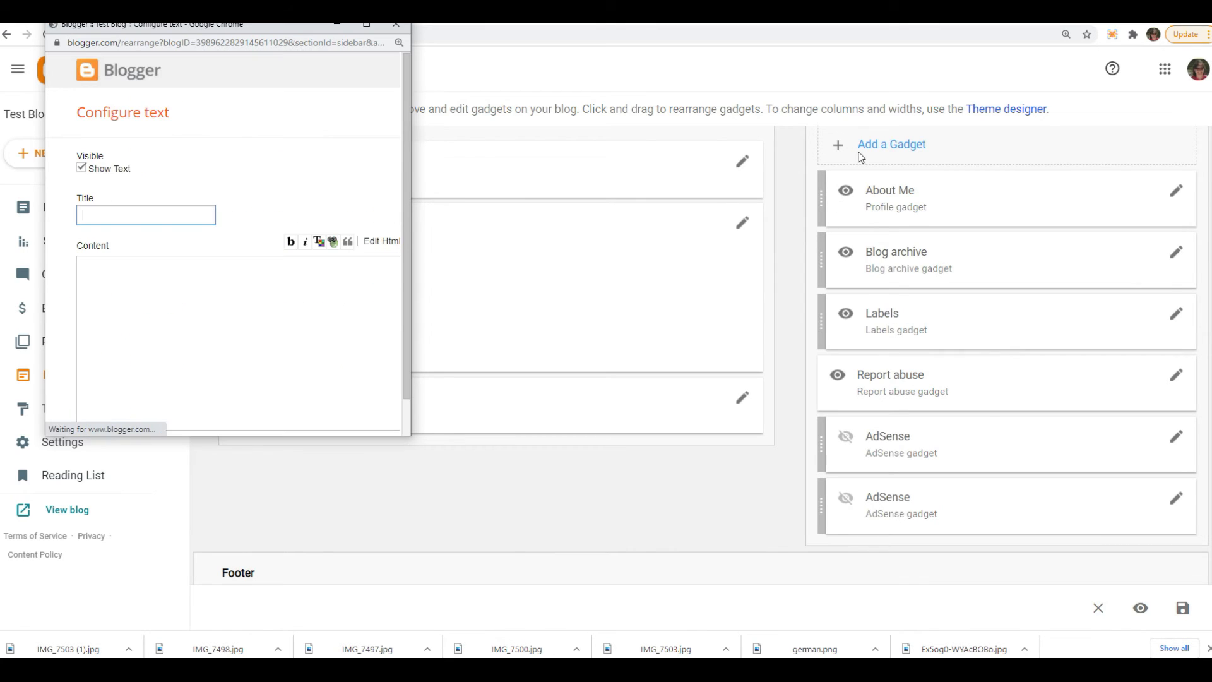
pyautogui.write('About Us')
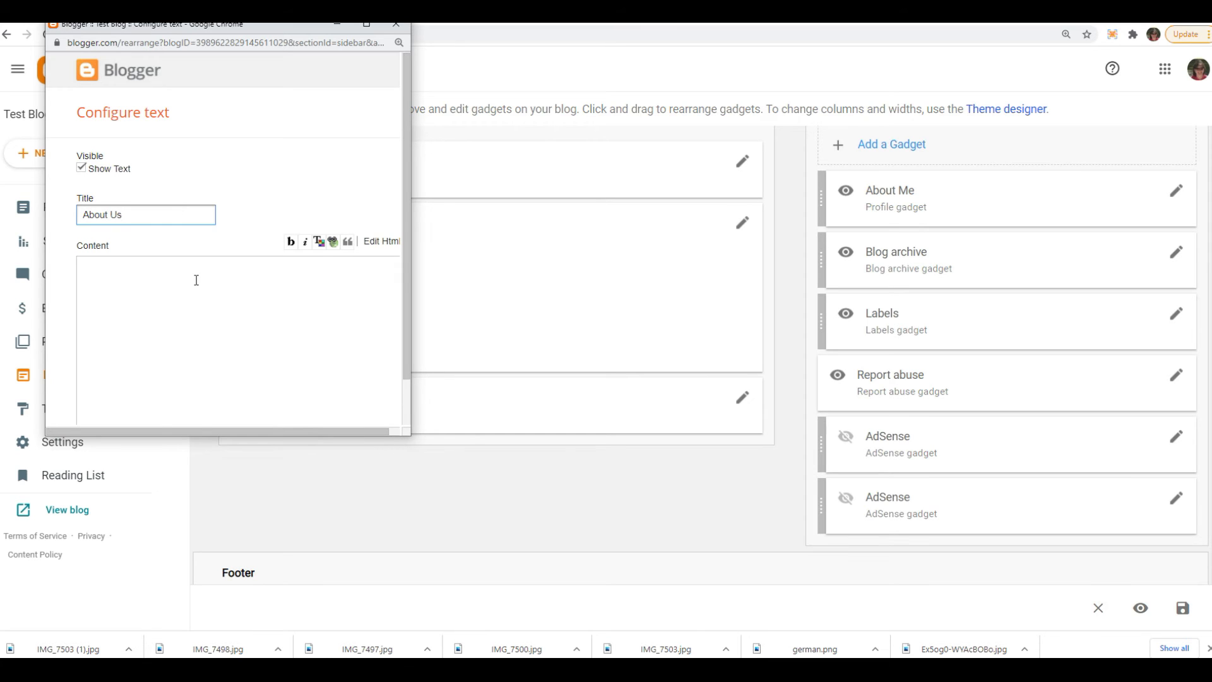
pyautogui.click(196, 281)
pyautogui.write('About the Euro walk etc')
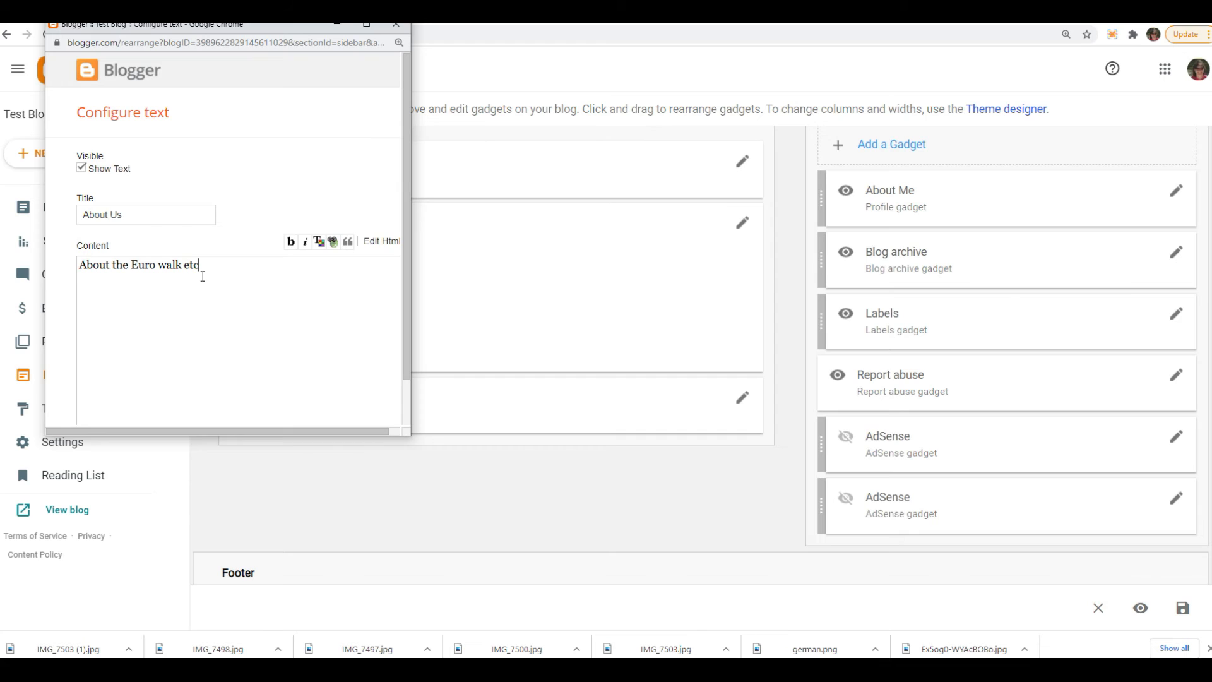
pyautogui.click(149, 216)
pyautogui.write('uop')
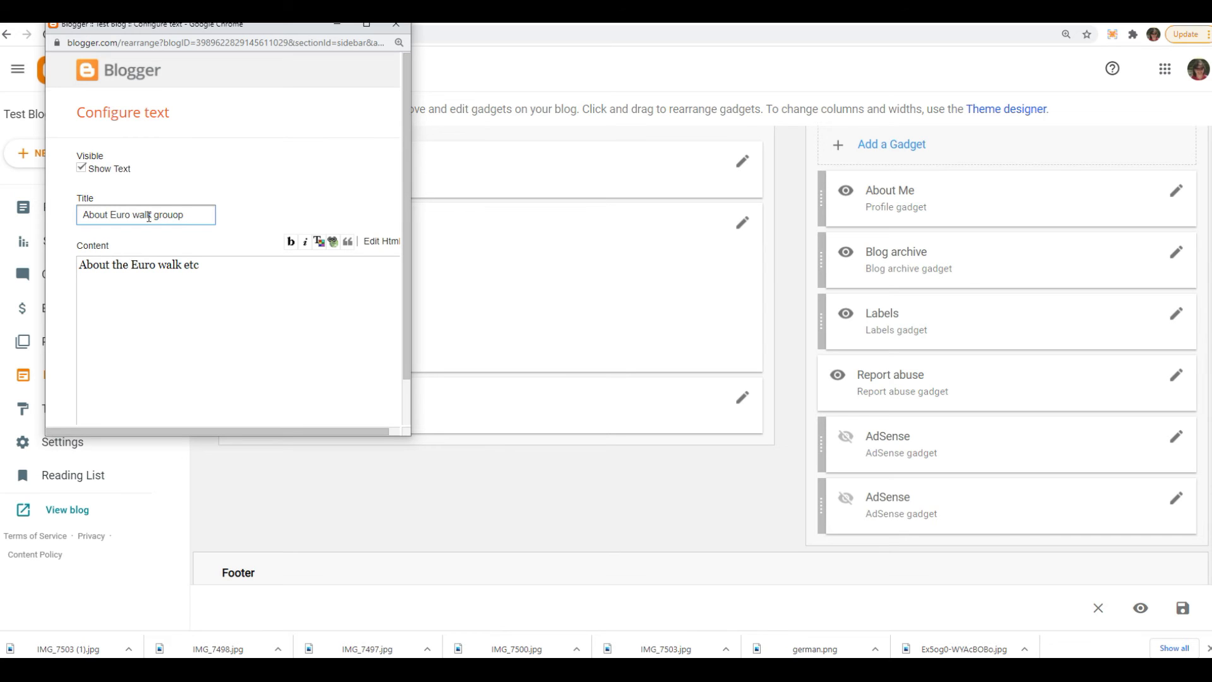
pyautogui.scroll(-1, 249, 341)
pyautogui.click(101, 400)
# - Remove the About Me profile gadget and the upper AdSense gadget from the sidebar
pyautogui.click(1176, 252)
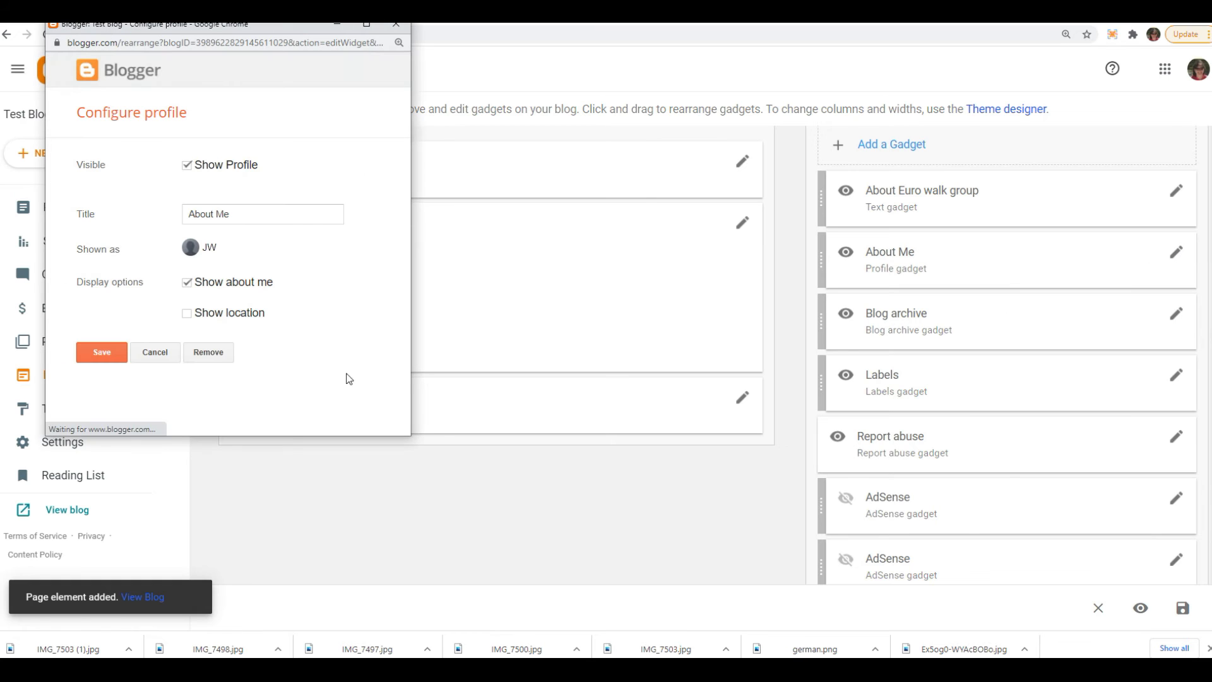
pyautogui.click(209, 353)
pyautogui.click(292, 124)
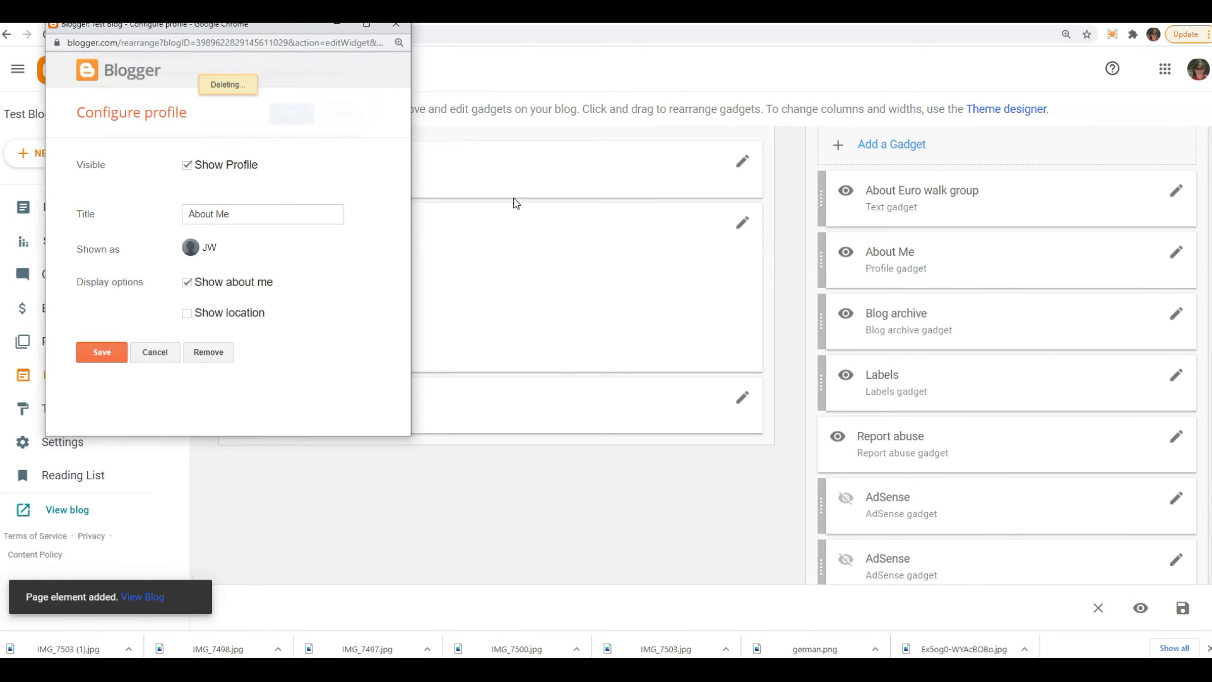
pyautogui.click(1178, 436)
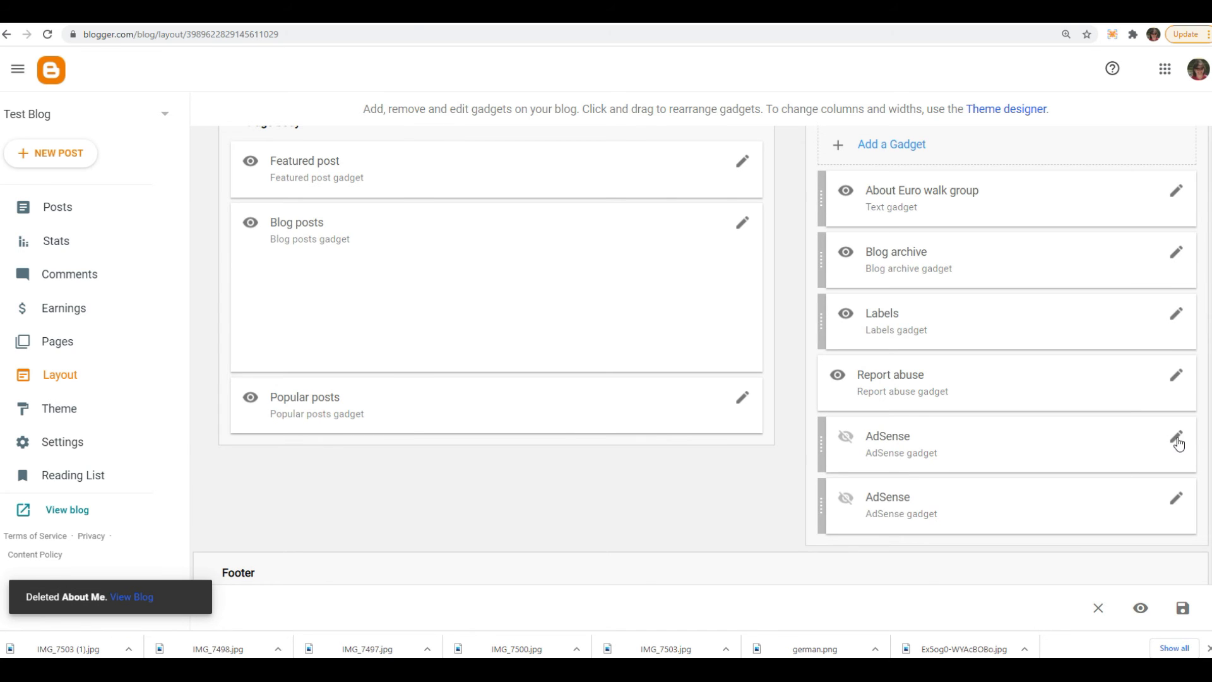
pyautogui.click(172, 195)
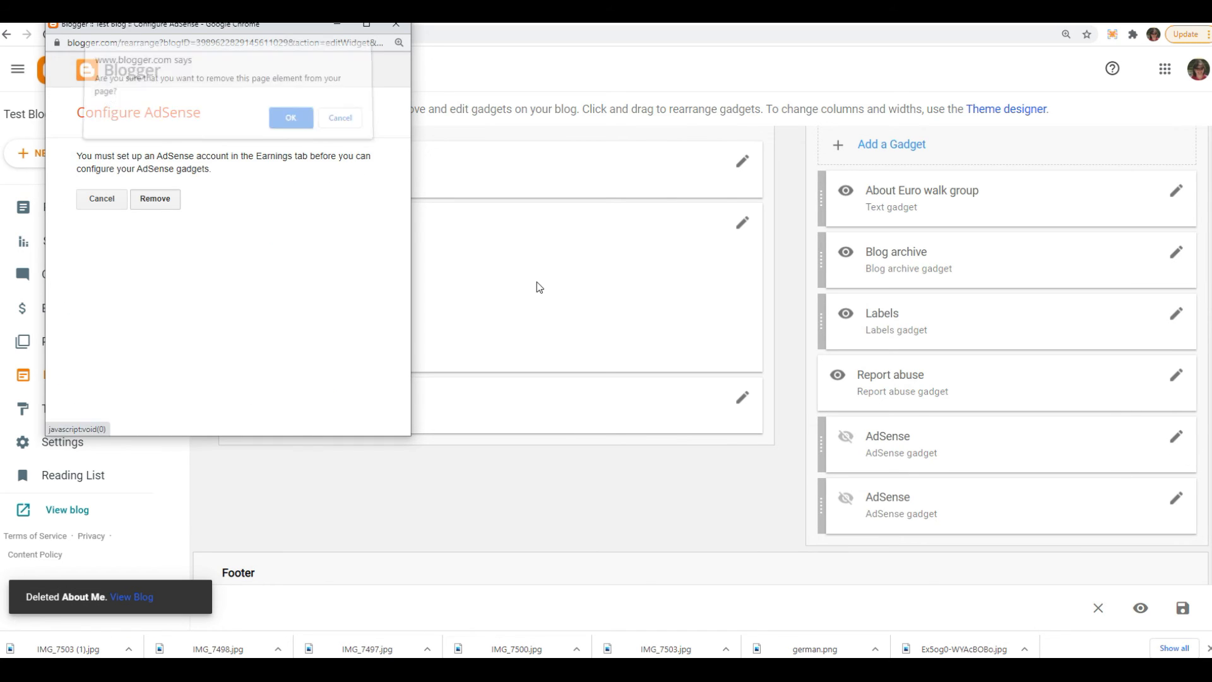
pyautogui.click(292, 124)
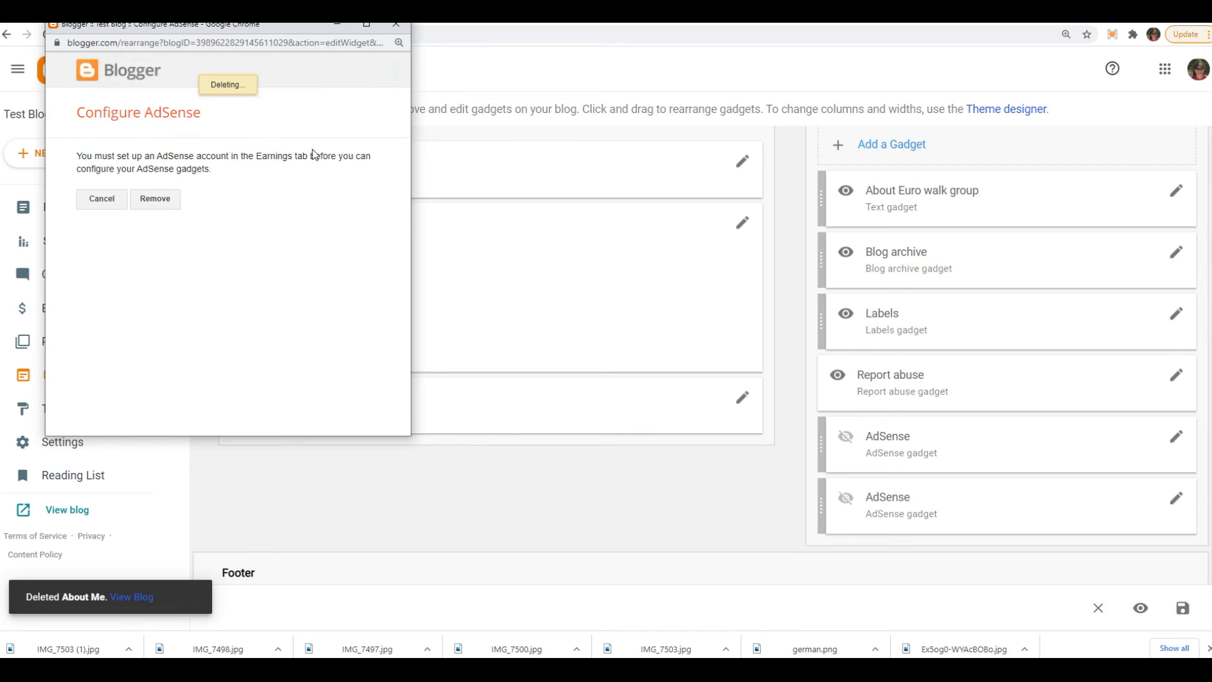
# - Inspect the configuration of the Pages gadget in the Page list (top) section, then close it
pyautogui.scroll(5, 524, 429)
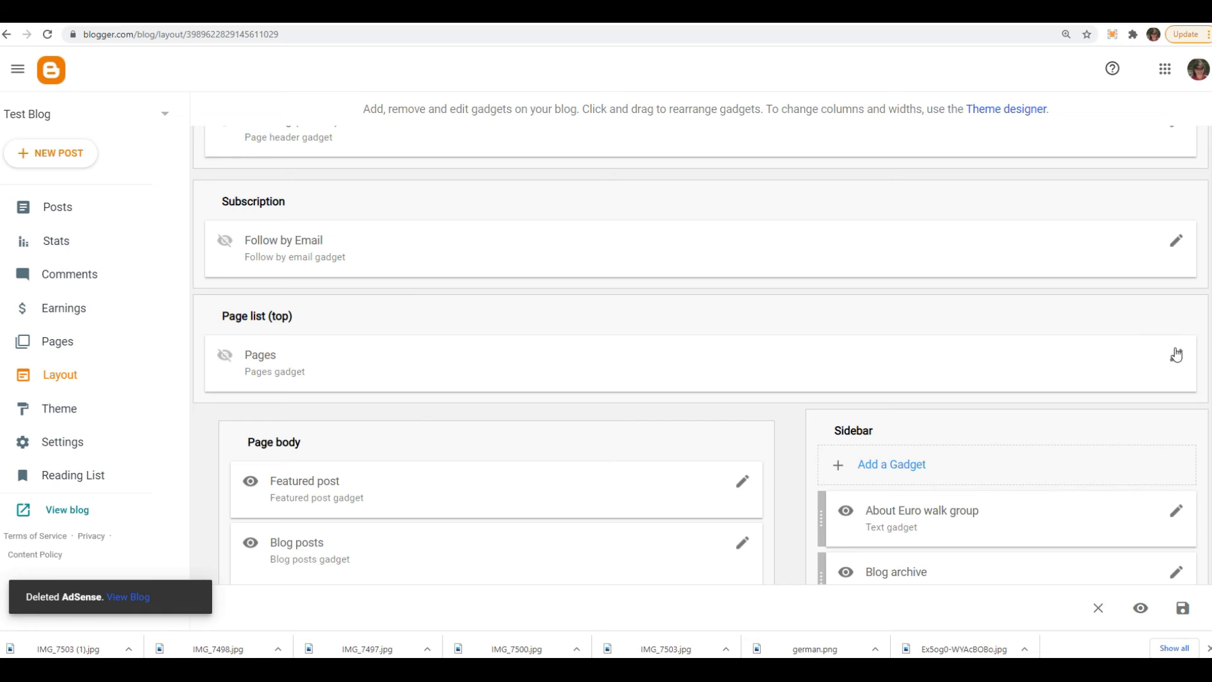
pyautogui.click(1176, 355)
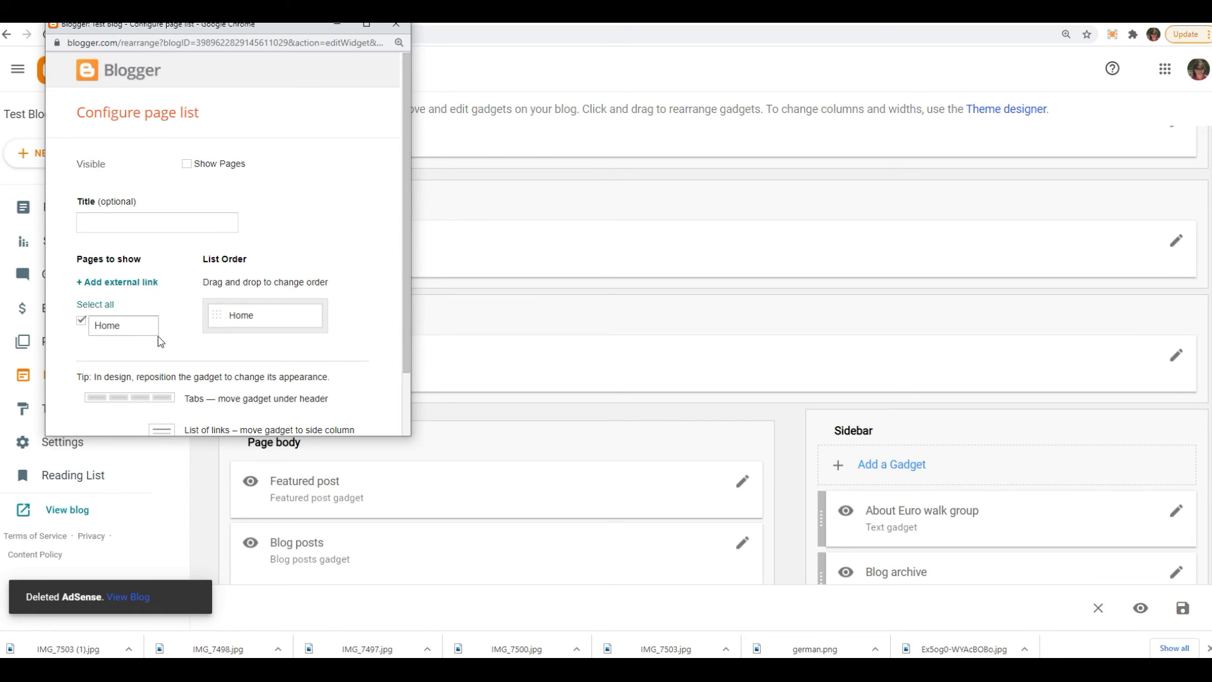
pyautogui.click(396, 24)
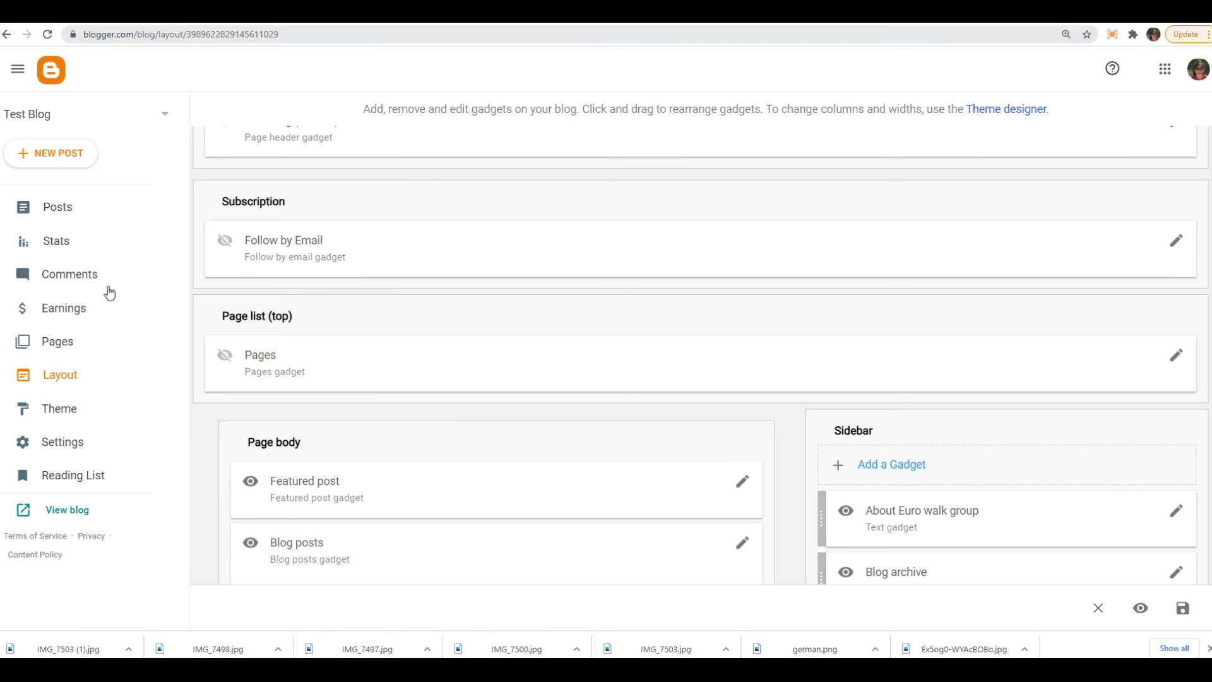
# - Create a new blog page titled "Map" with an empty body and publish it
pyautogui.click(58, 341)
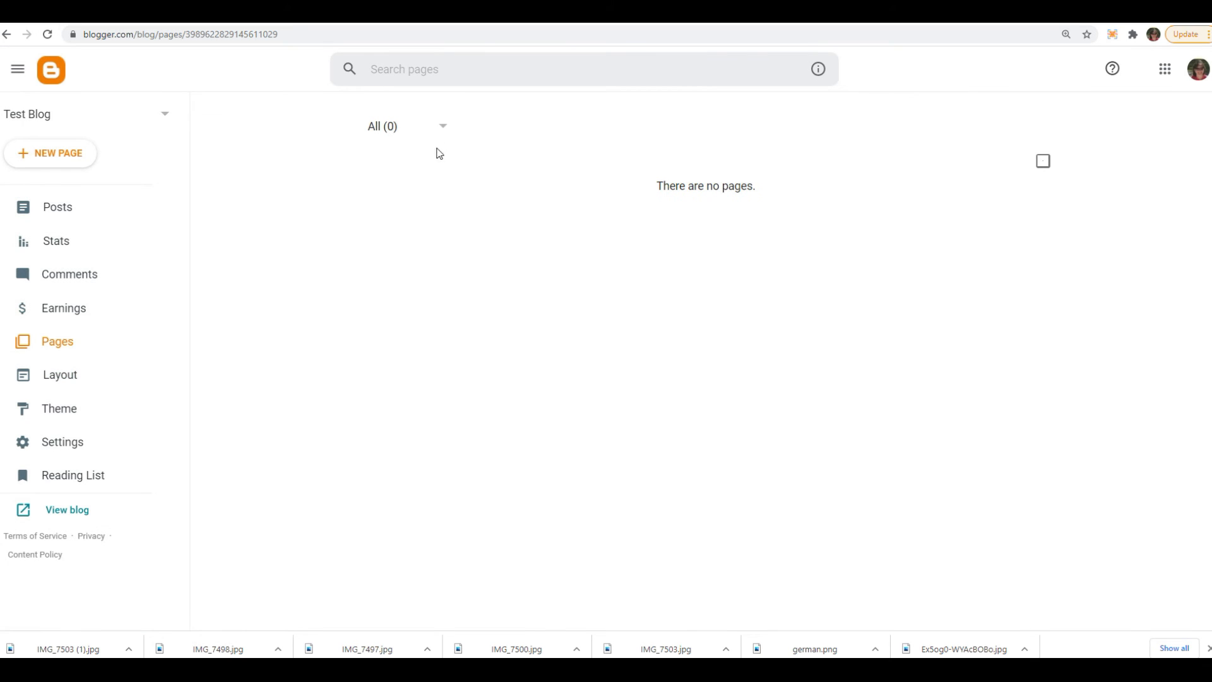
pyautogui.click(53, 153)
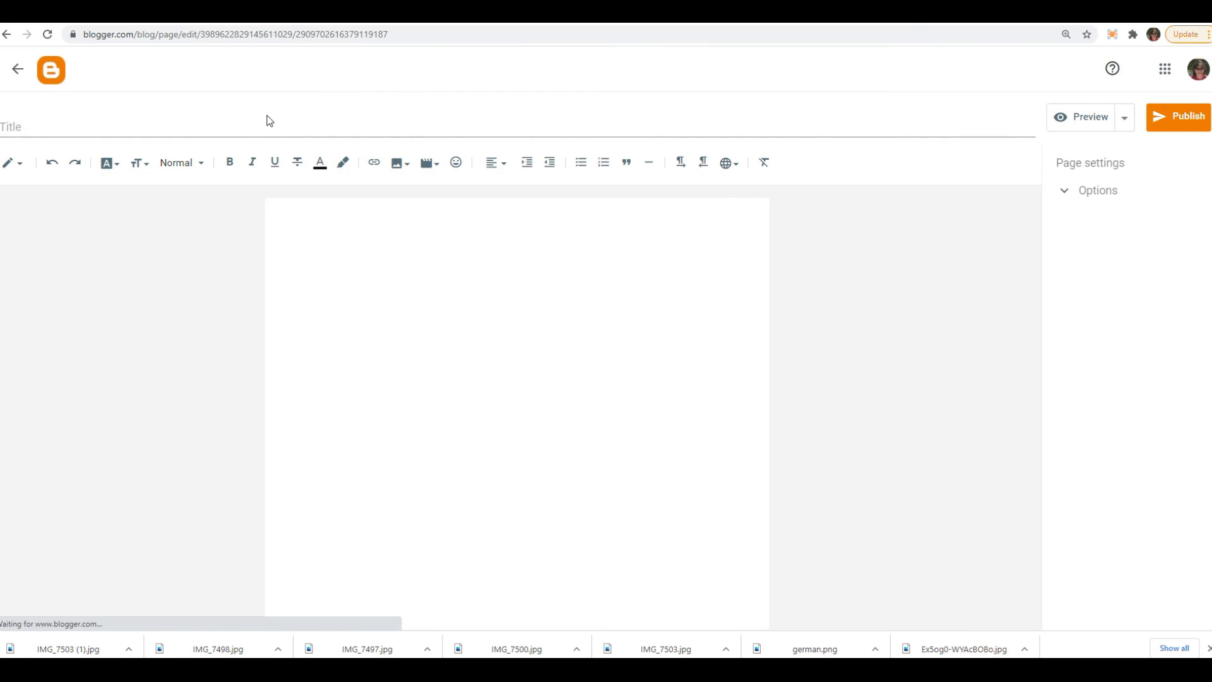
pyautogui.click(239, 128)
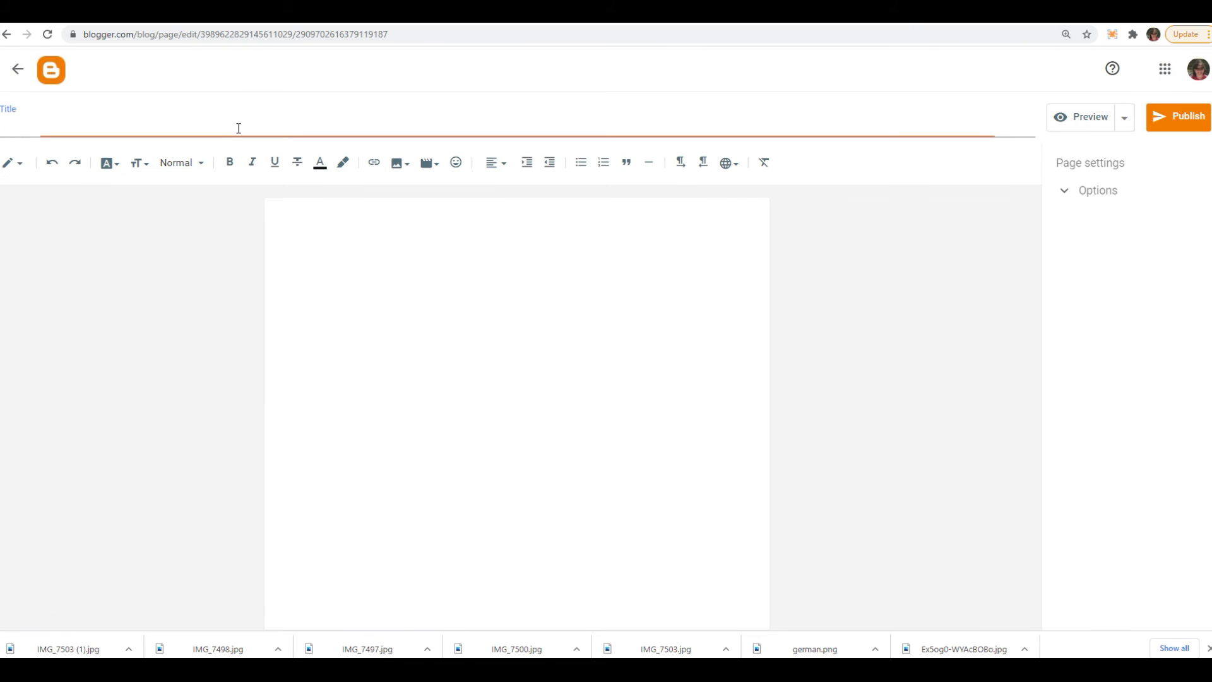
pyautogui.write('Map')
pyautogui.click(358, 250)
pyautogui.write('inster')
pyautogui.press('BackSpace')
pyautogui.press('BackSpace')
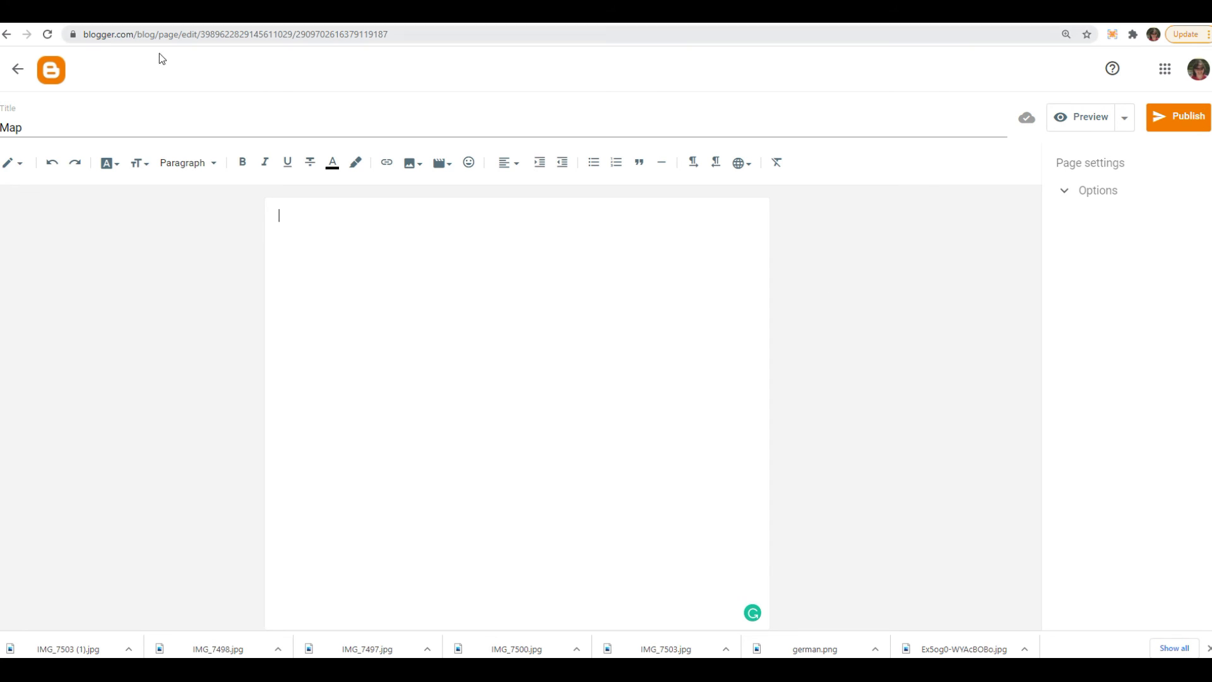
pyautogui.click(1176, 116)
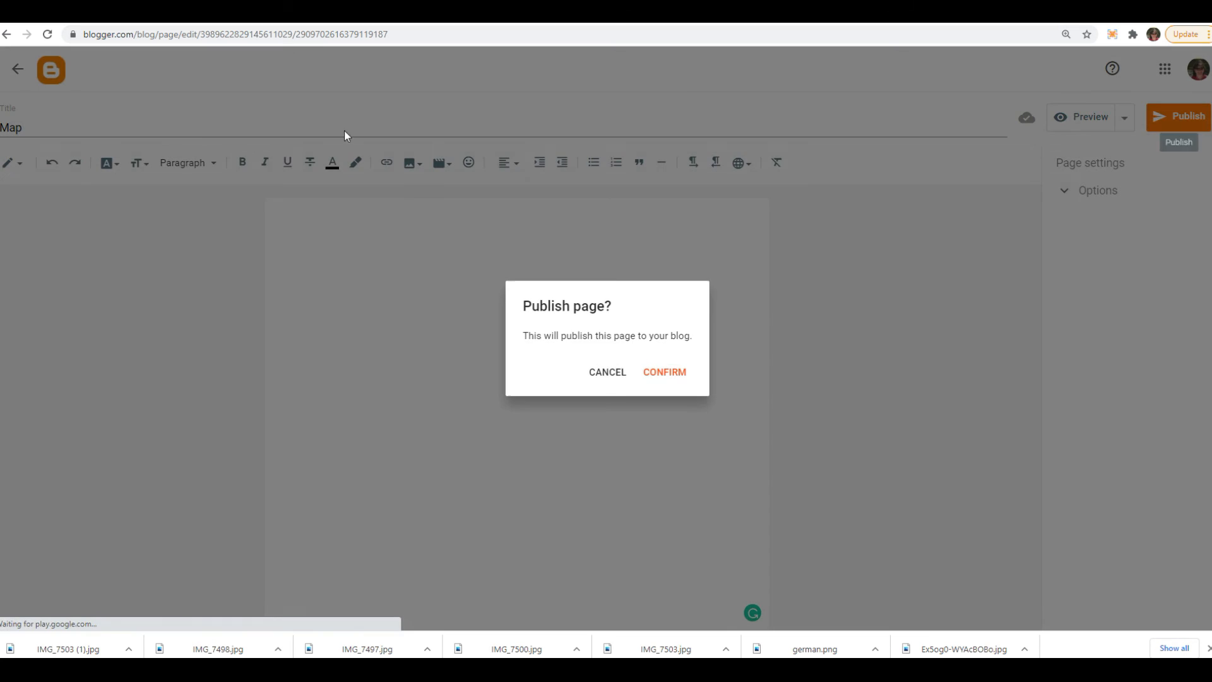
pyautogui.click(671, 374)
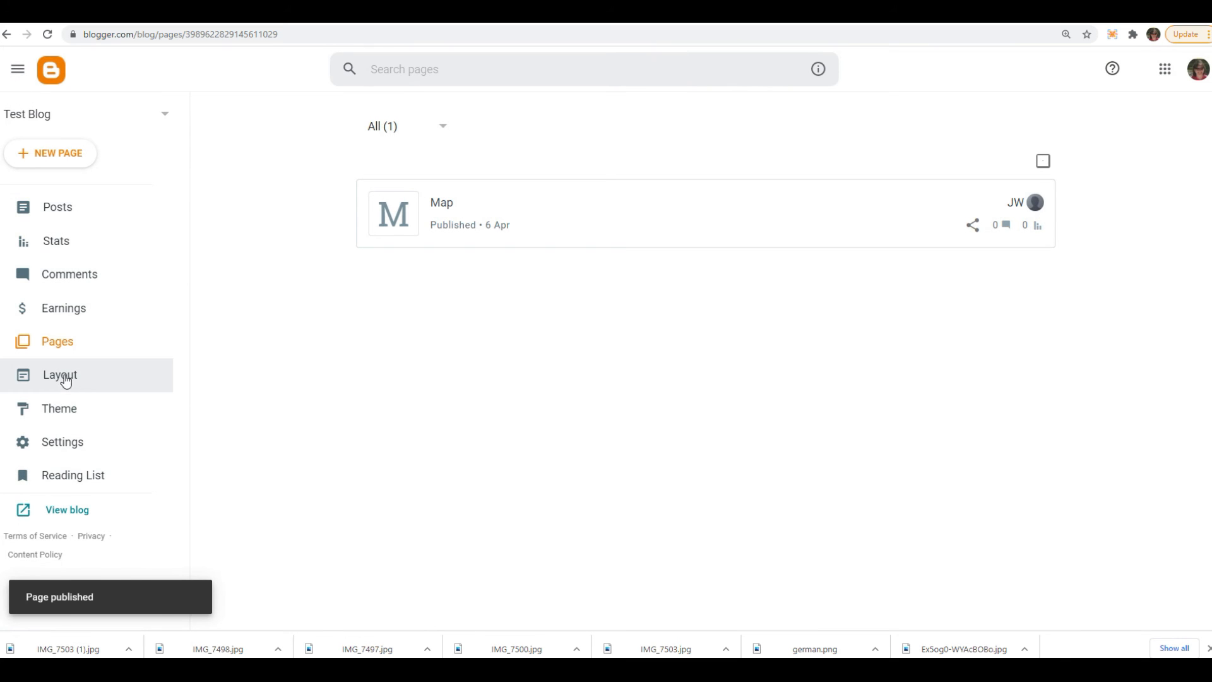
# - Include the Map page in the Page list (top) gadget of the blog layout and save the gadget
pyautogui.click(65, 380)
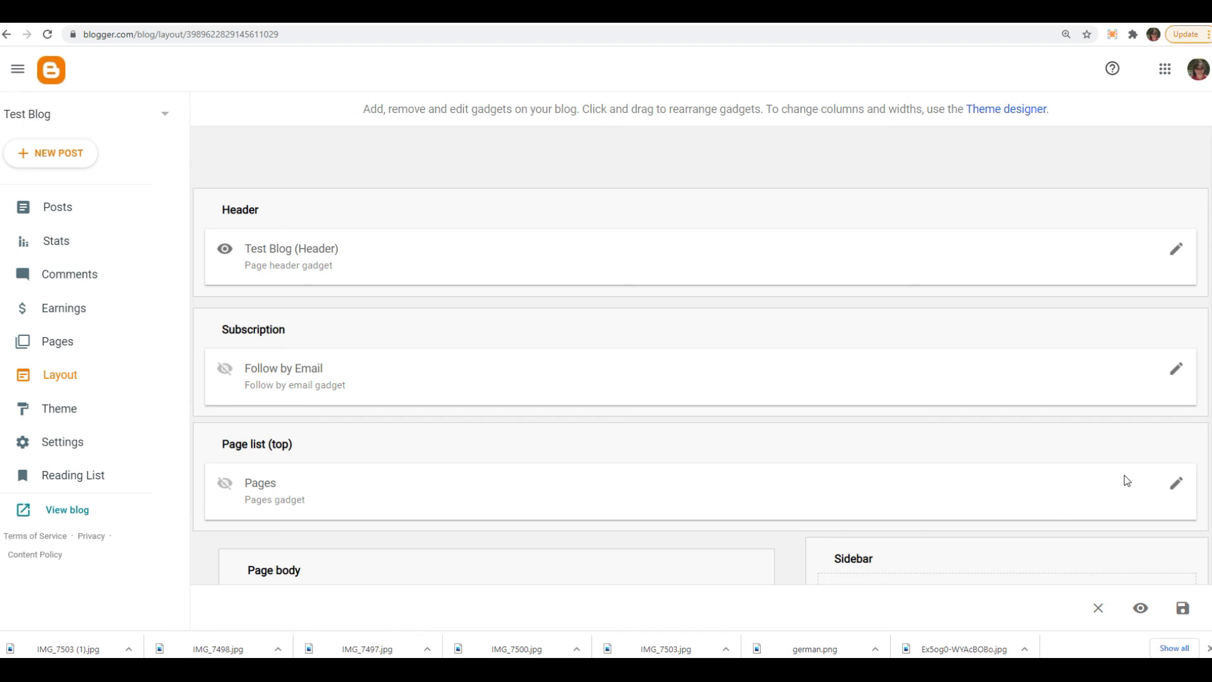
pyautogui.click(1176, 483)
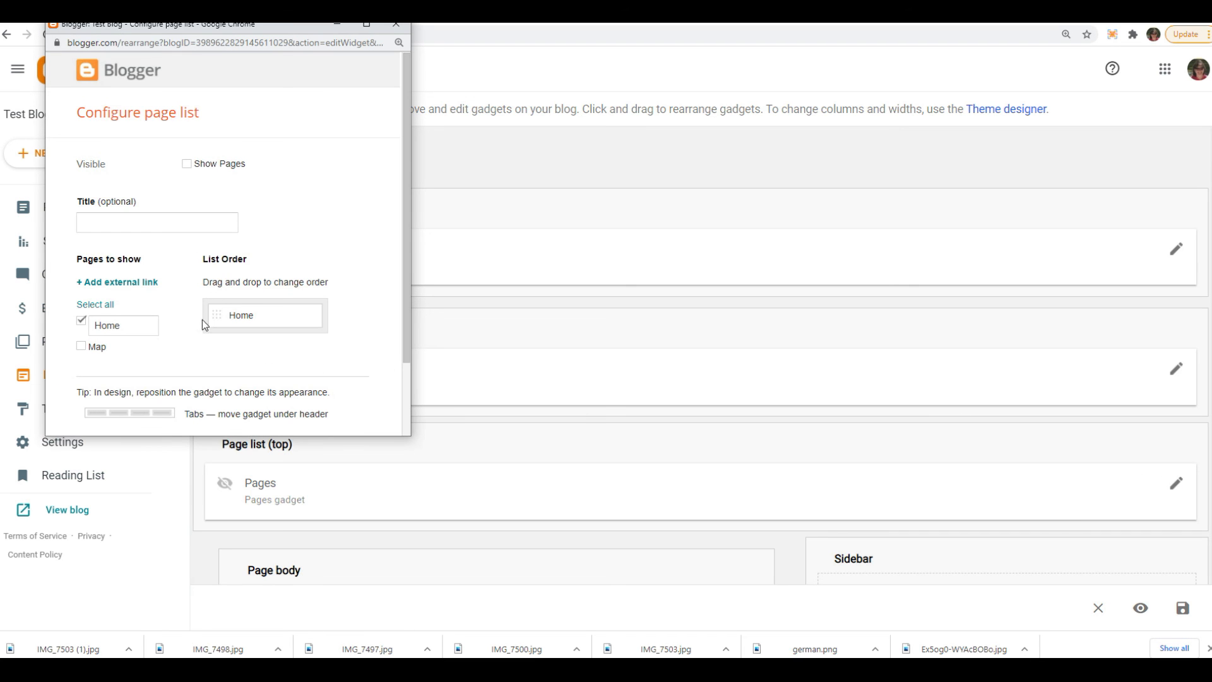
pyautogui.click(101, 347)
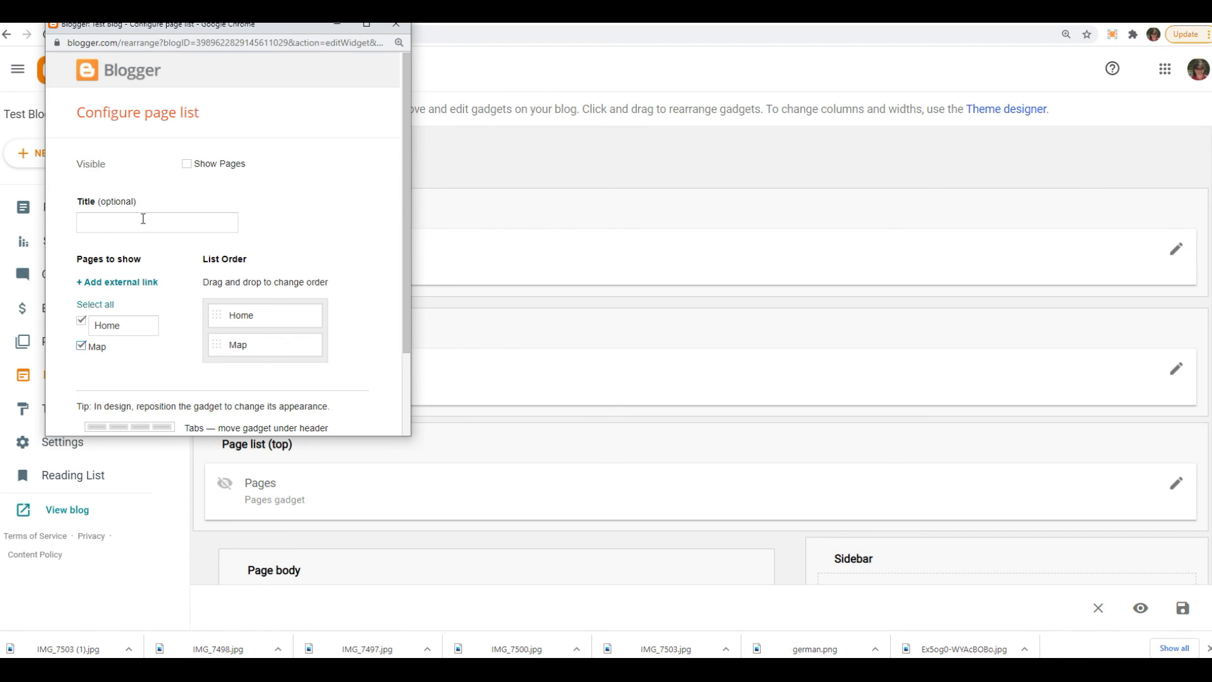
pyautogui.scroll(-3, 313, 379)
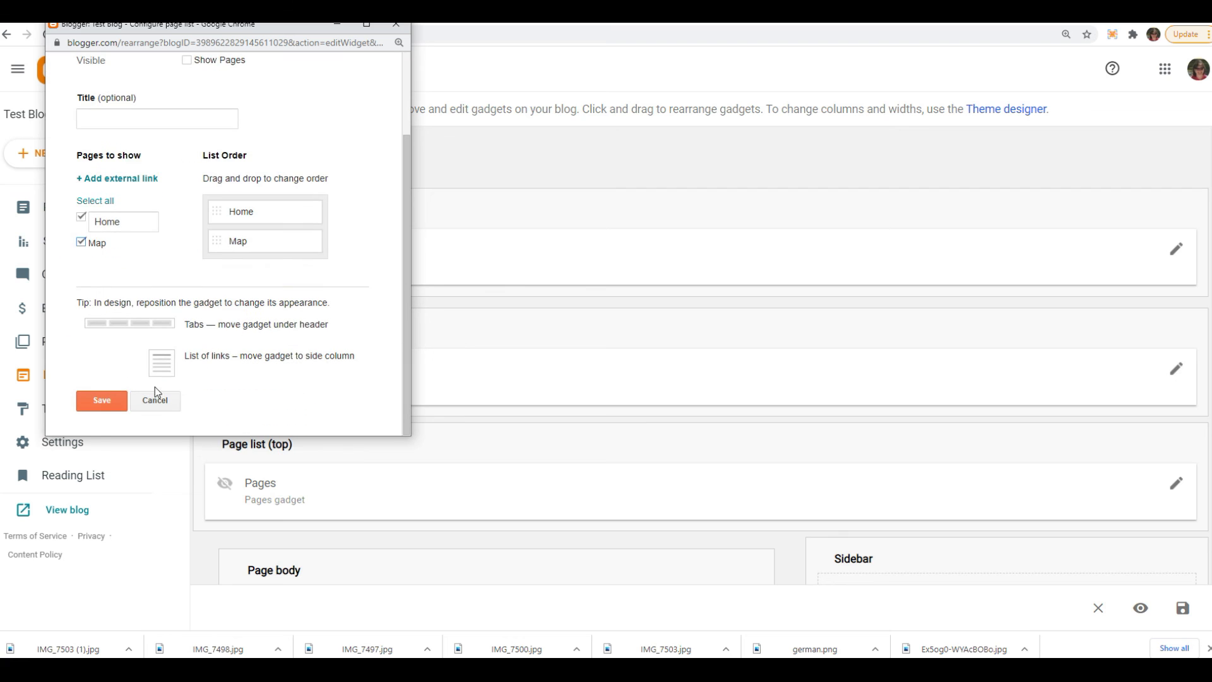
pyautogui.click(114, 411)
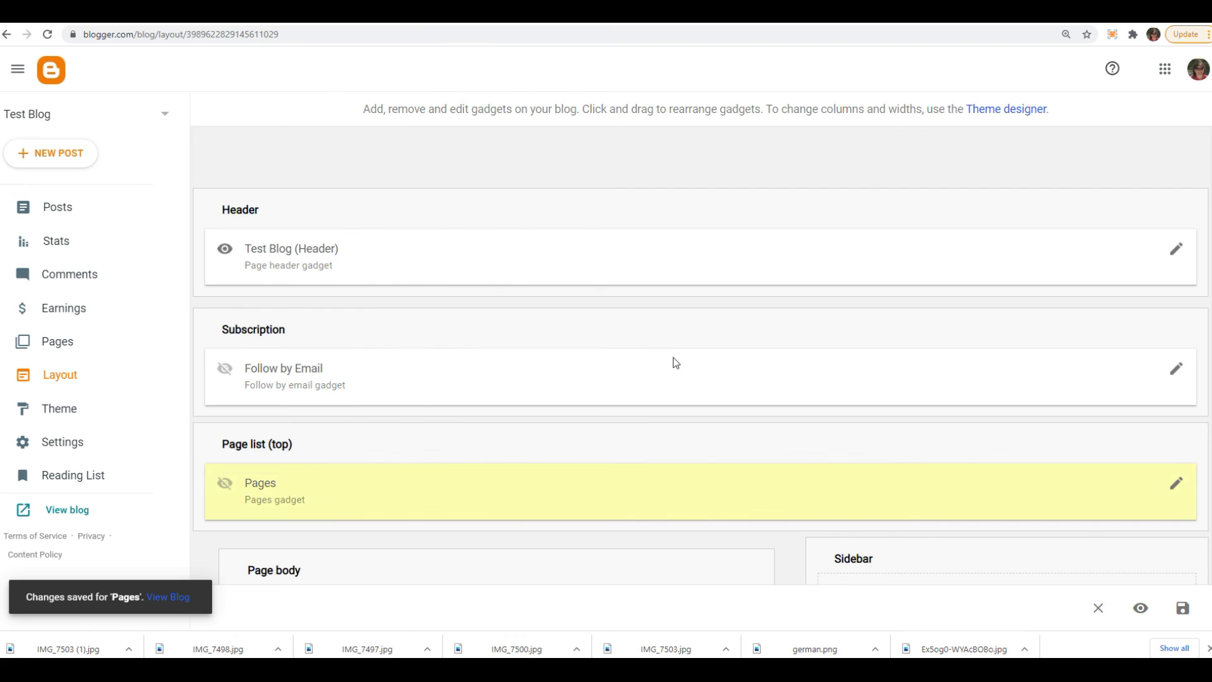
# - Set the blog description in the header gadget to "This is my description" and save it
pyautogui.click(1181, 252)
pyautogui.click(262, 250)
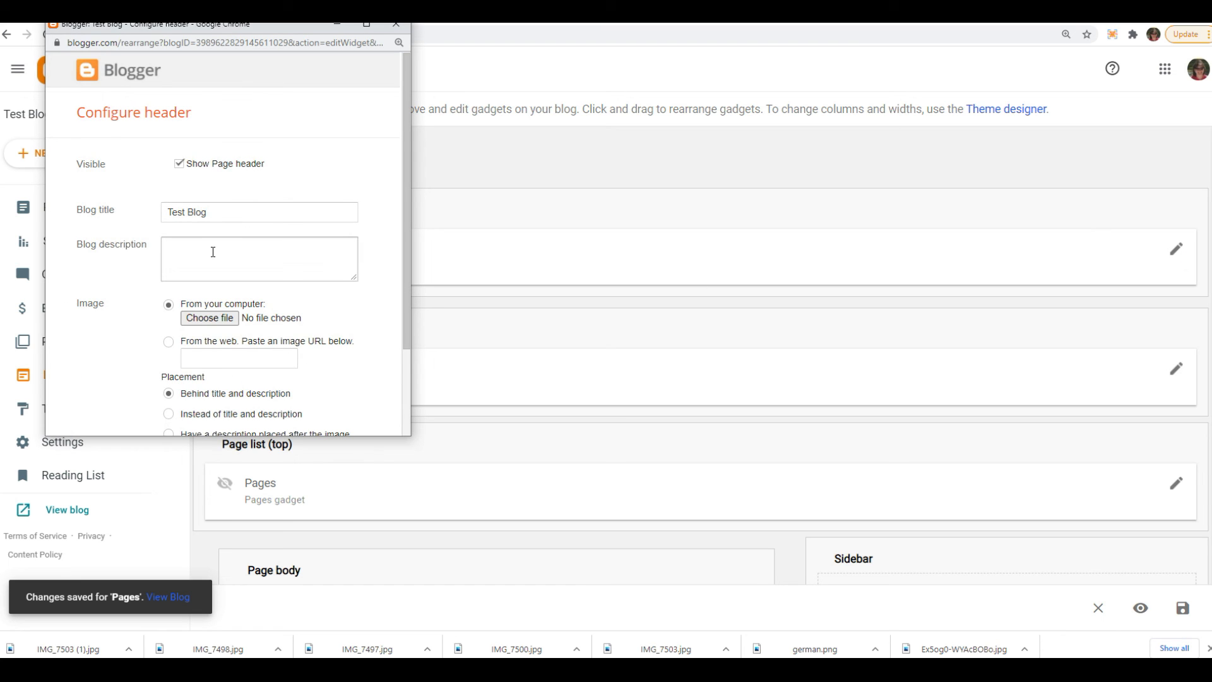
pyautogui.write('This is my description')
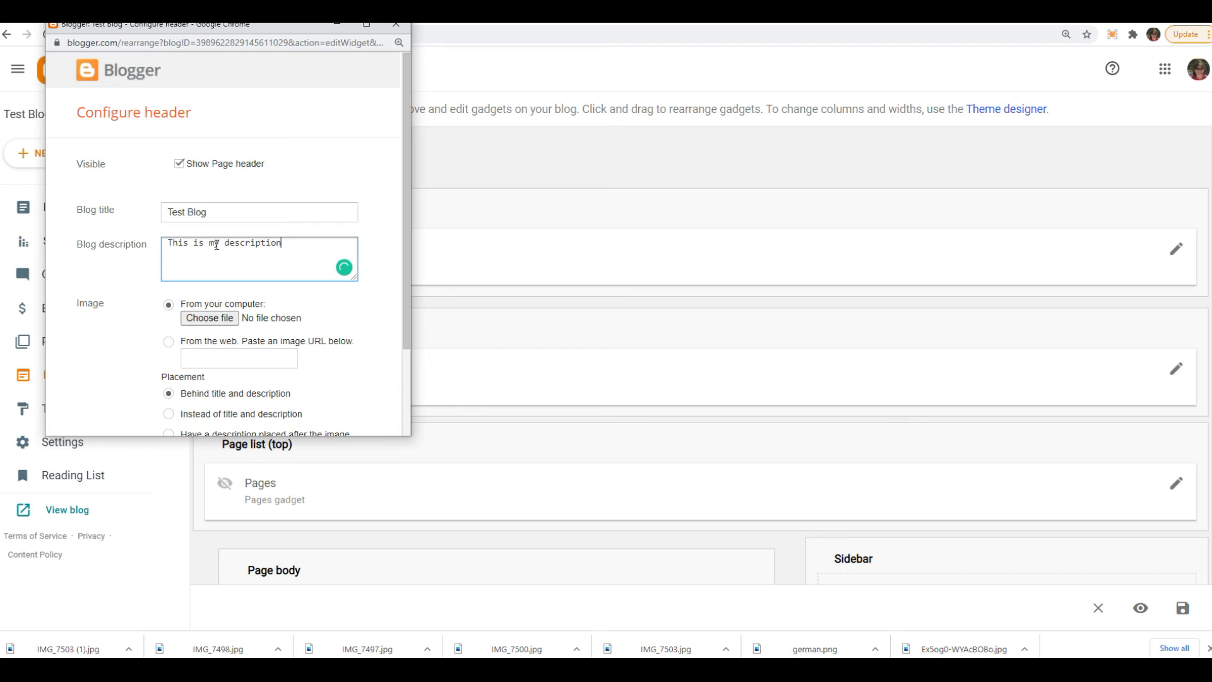
pyautogui.scroll(-2, 217, 245)
pyautogui.click(100, 405)
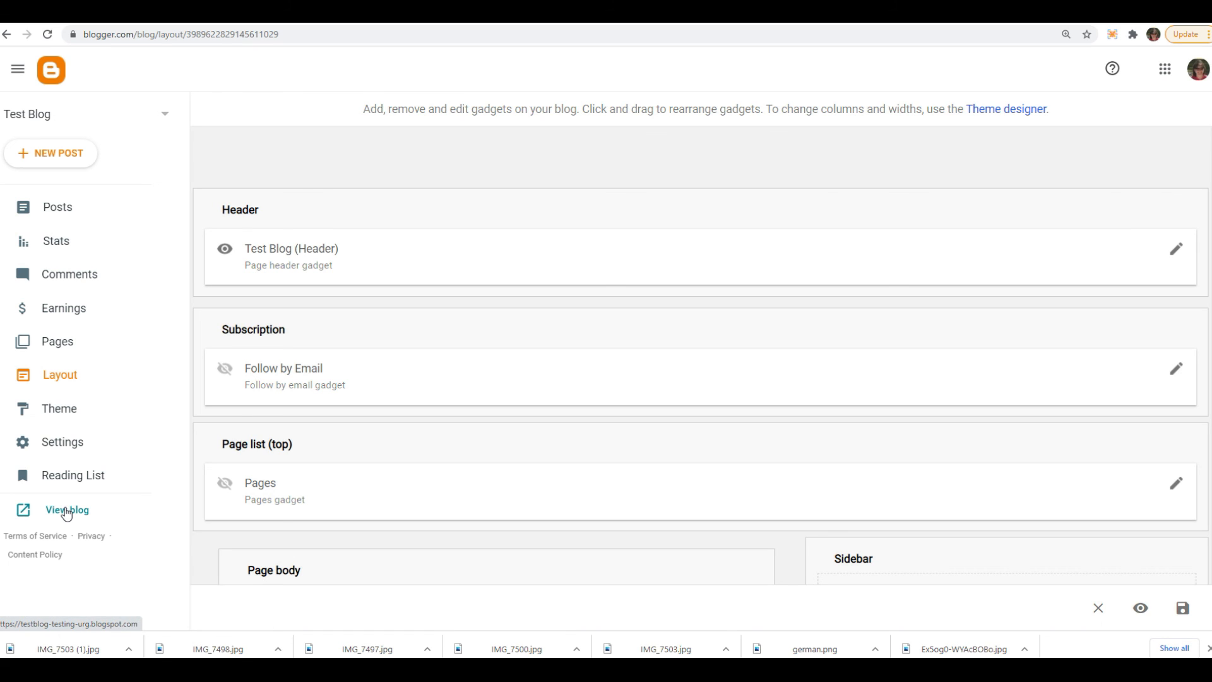
# - Open the live blog and examine its header, post area and sidebar gadgets
pyautogui.click(67, 510)
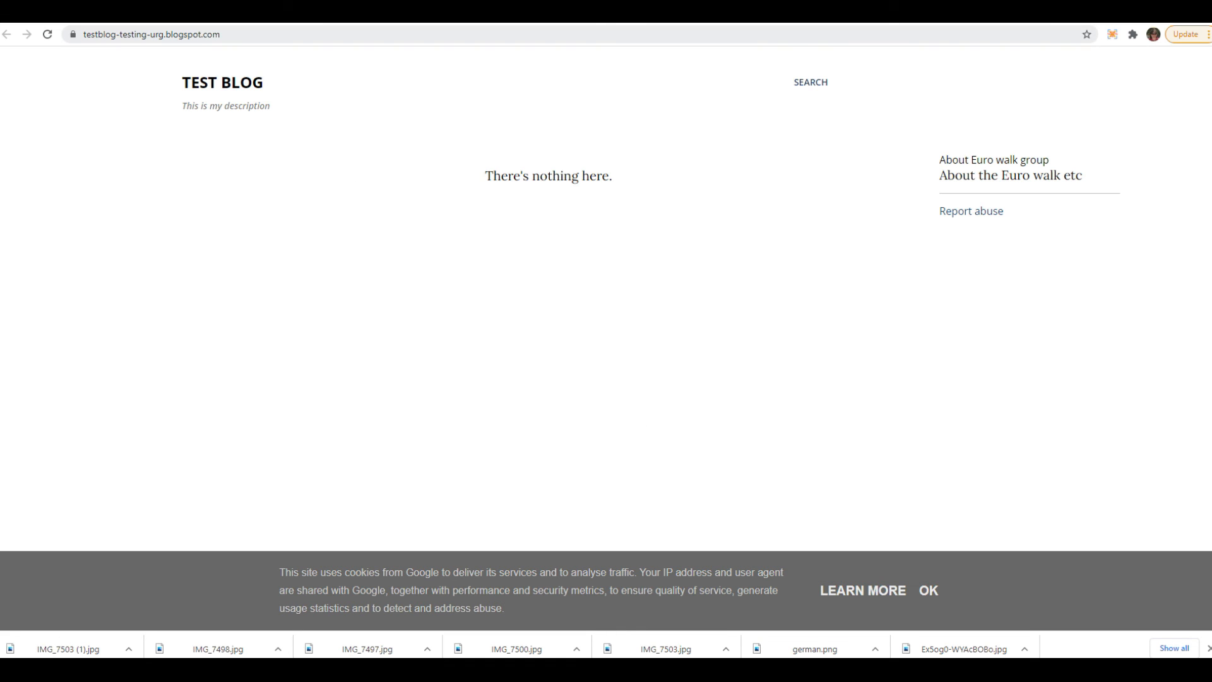
pyautogui.click(341, 14)
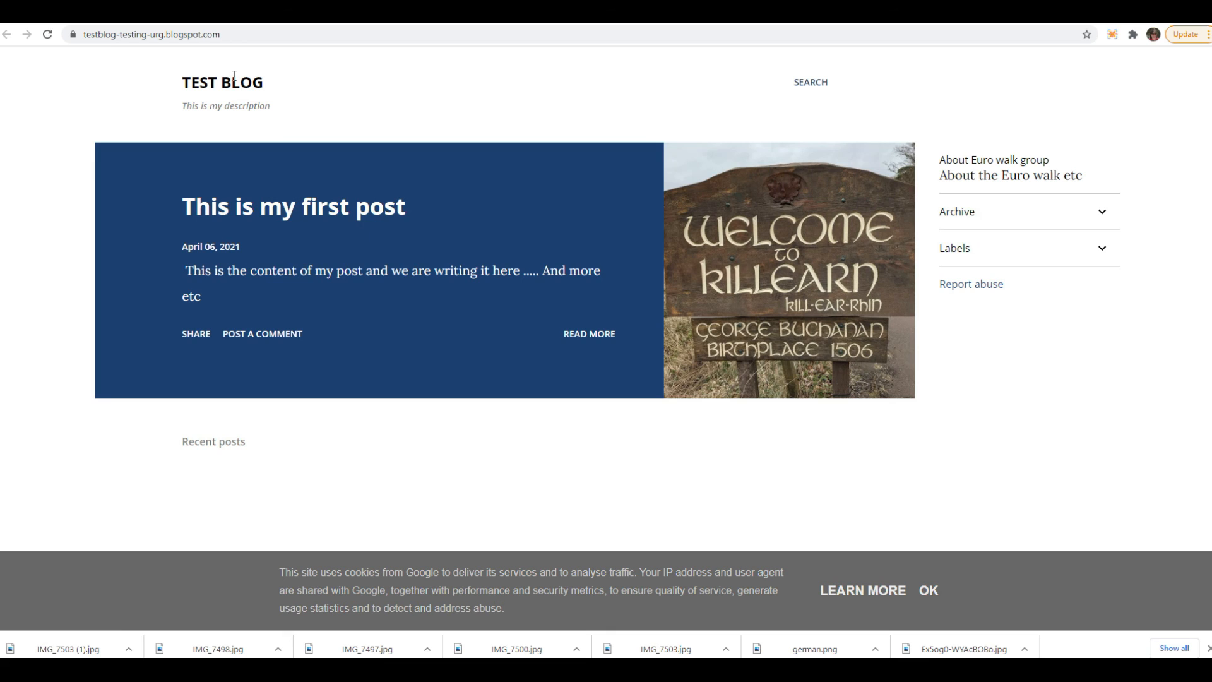